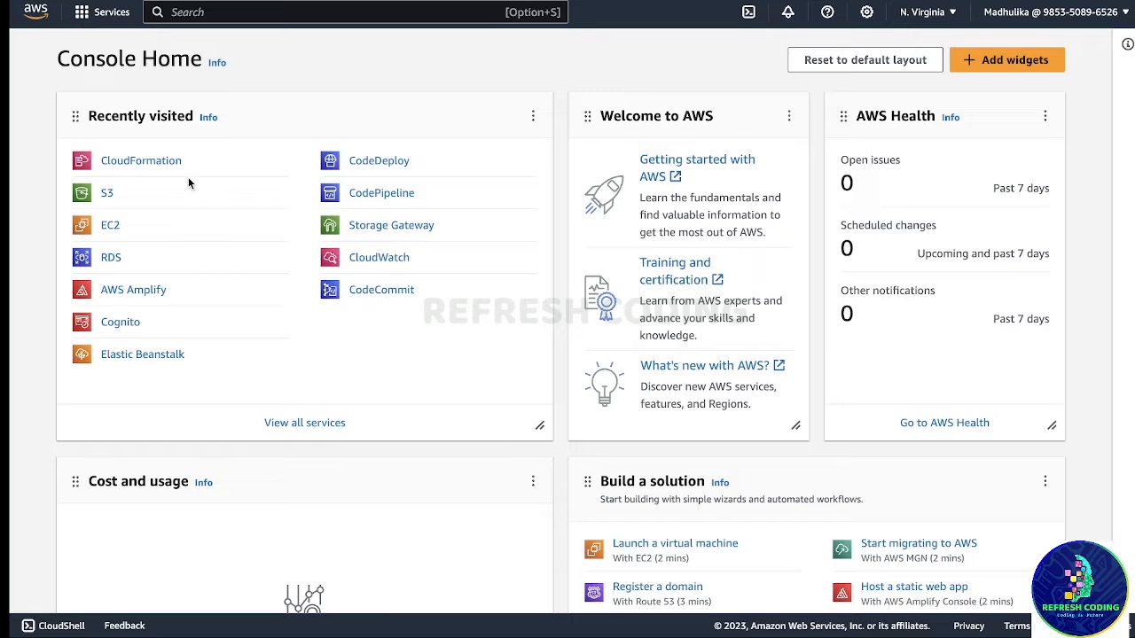
- Start creating a CloudFormation stack from the uploaded template file template.yaml and proceed to the stack details
left_click(169, 167)
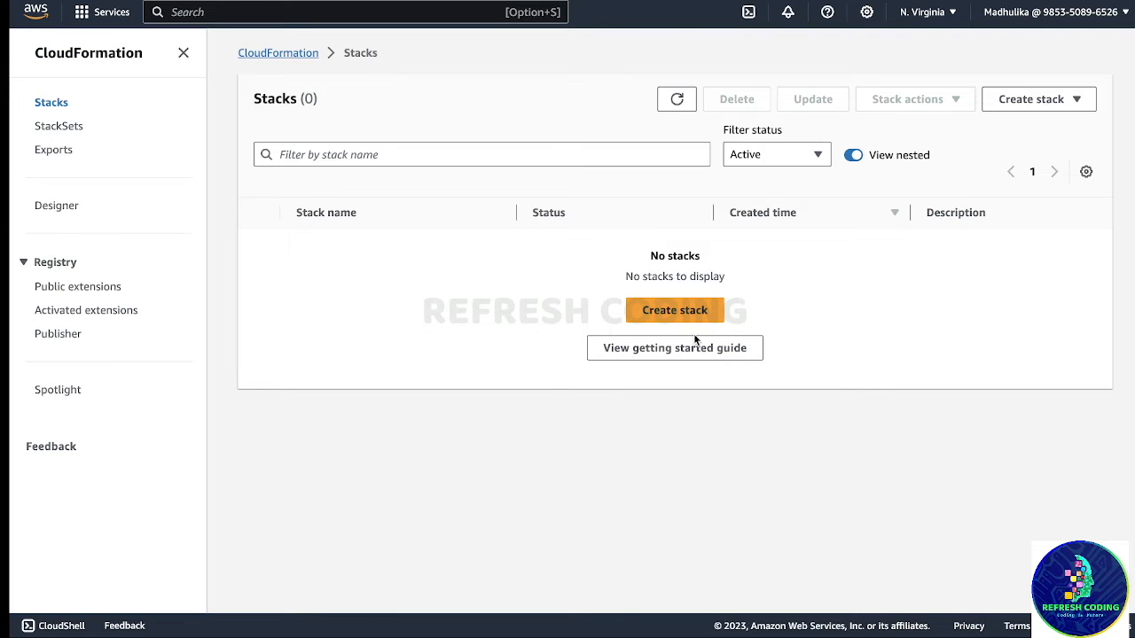
left_click(689, 311)
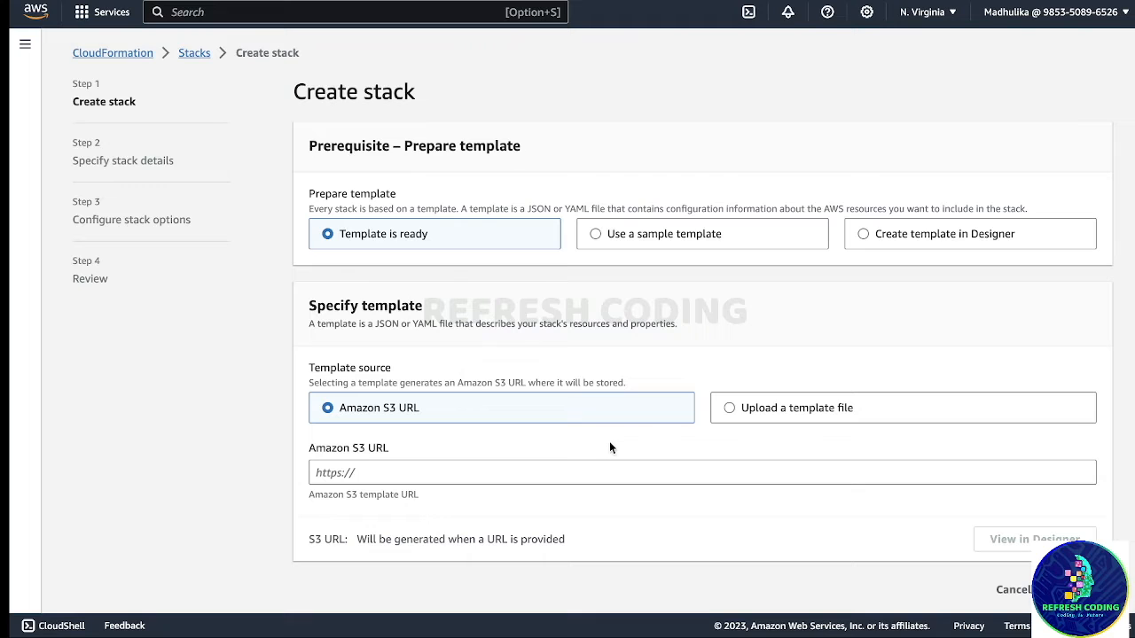
scroll(617, 441, "down", 1)
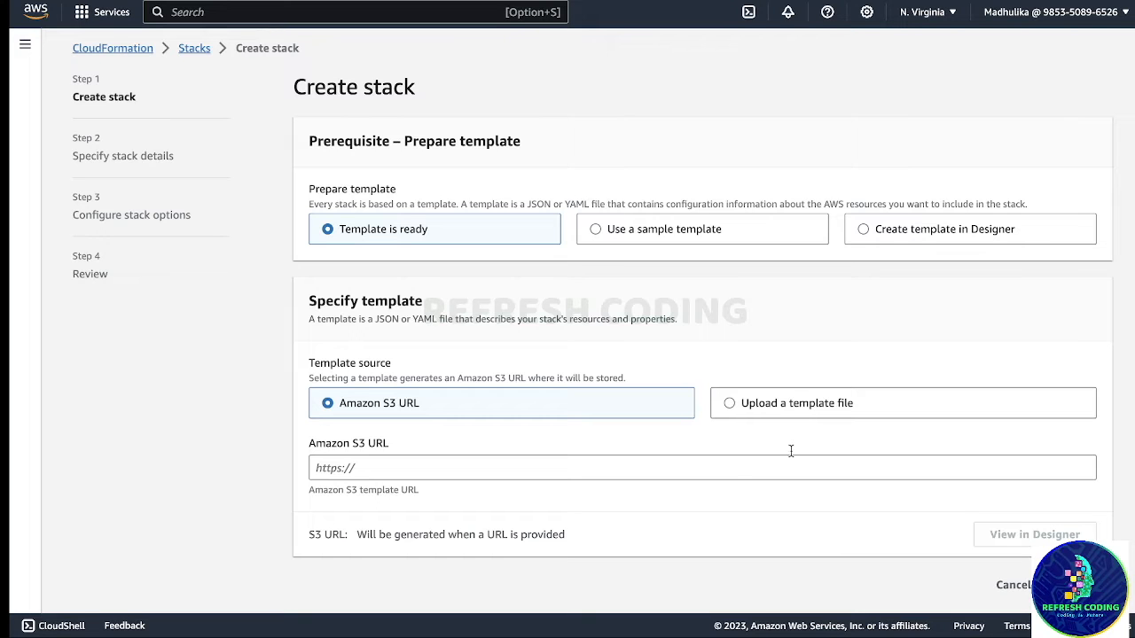
left_click(729, 403)
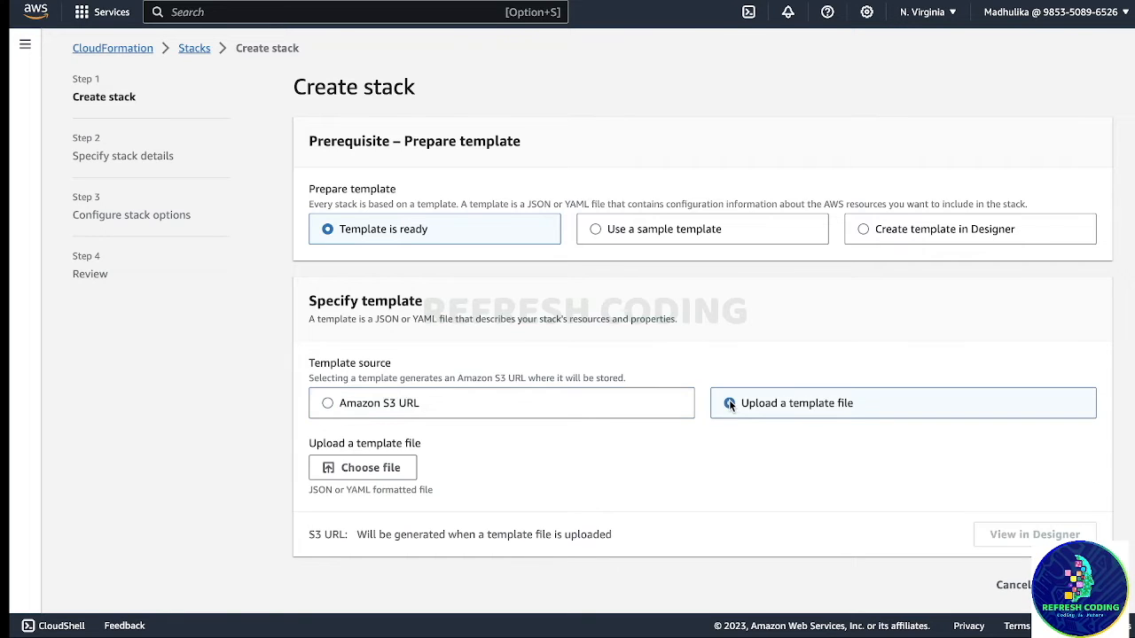
left_click(387, 467)
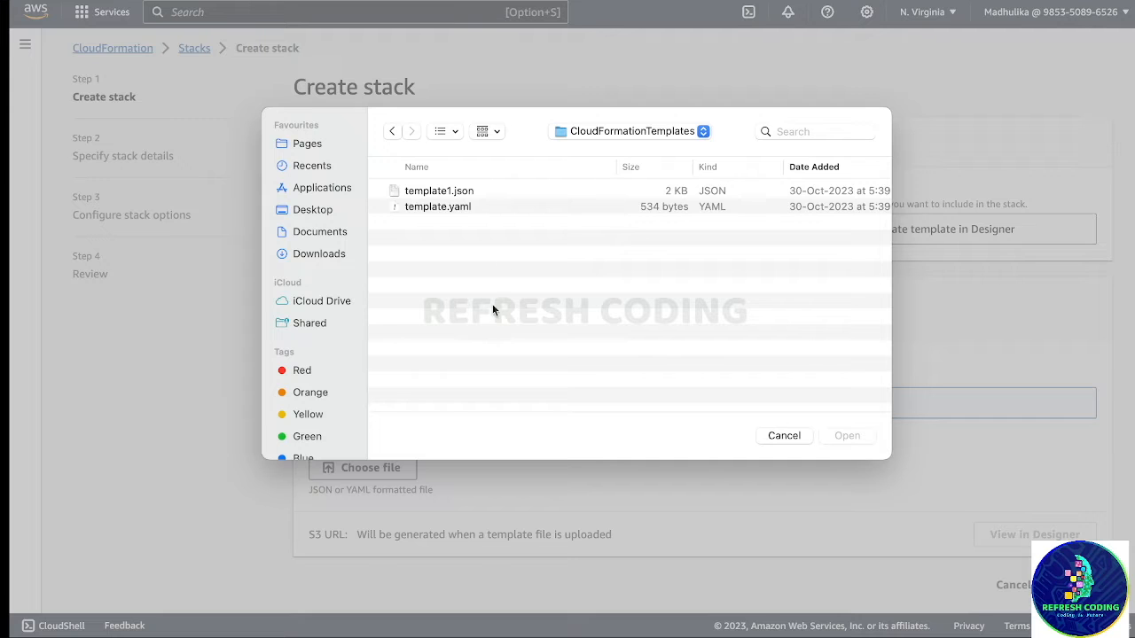
left_click(459, 207)
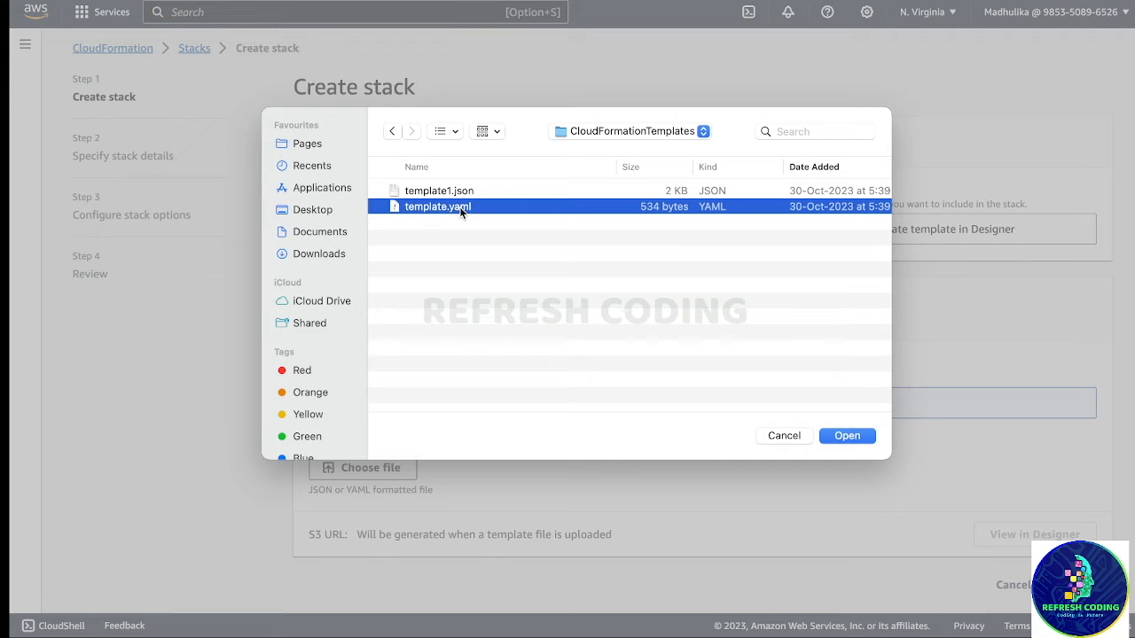
left_click(846, 436)
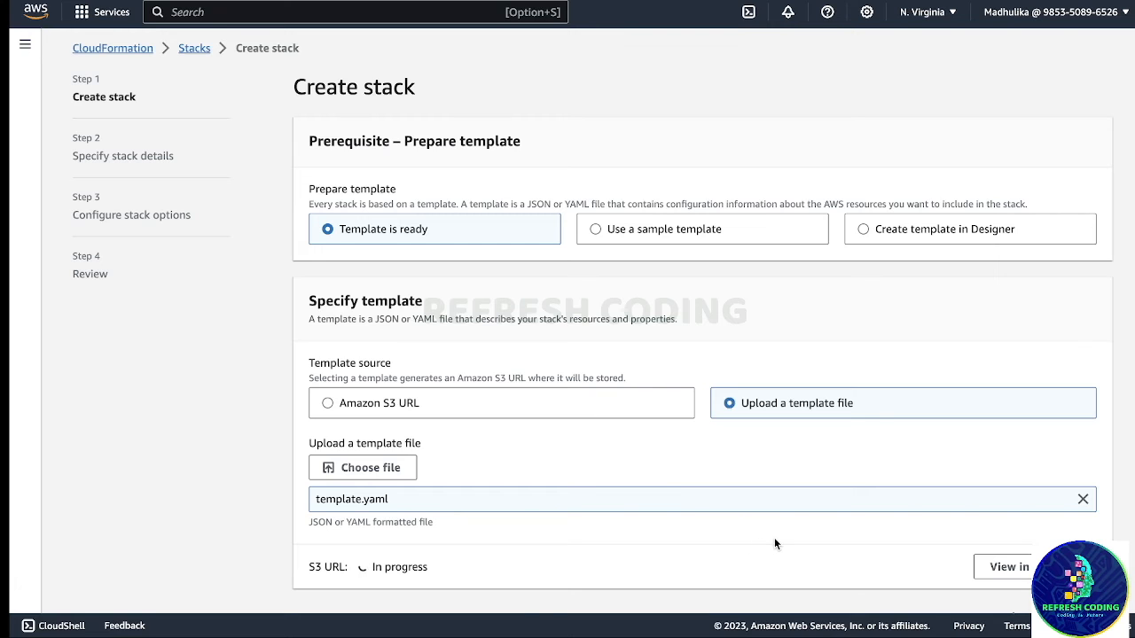
scroll(774, 544, "down", 1)
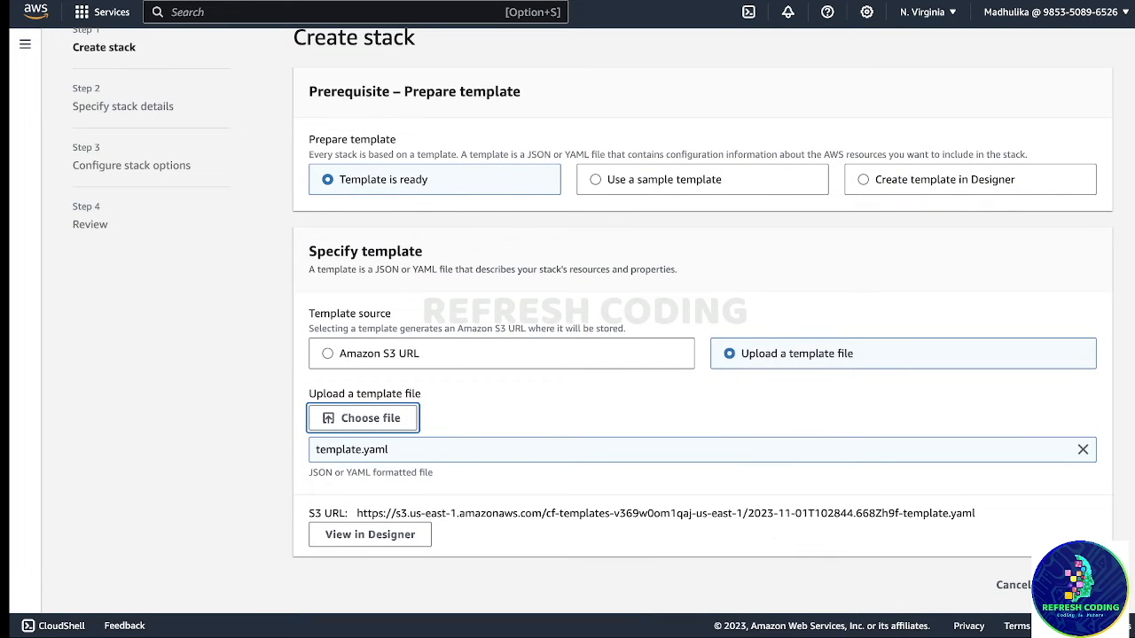
left_click(1082, 585)
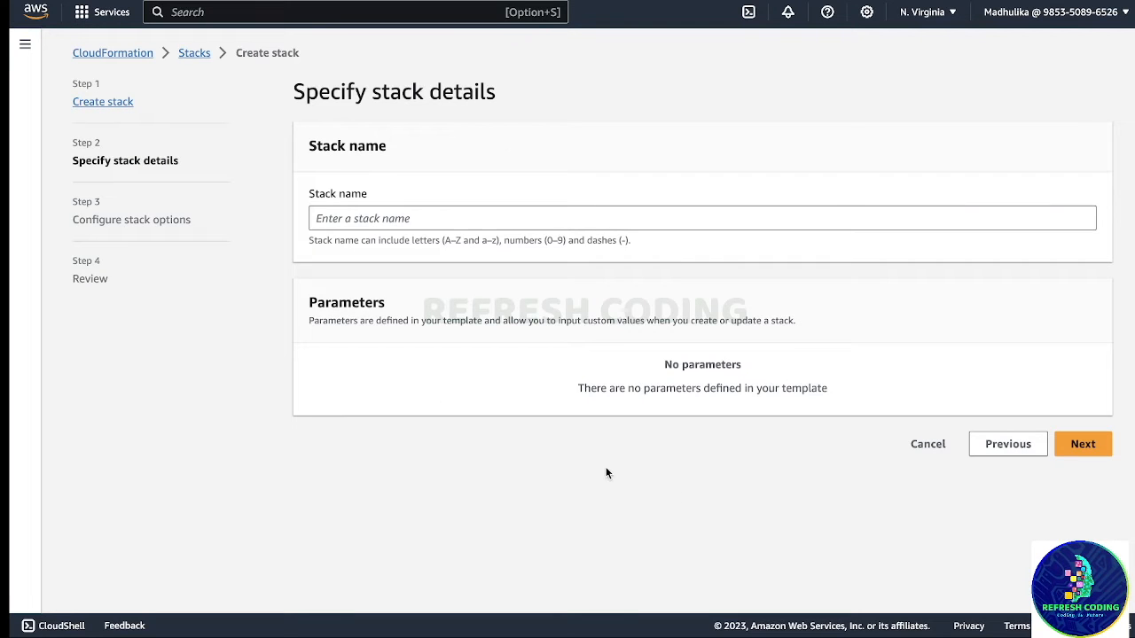
- Name the stack DemoStack and proceed to the stack options
left_click(354, 225)
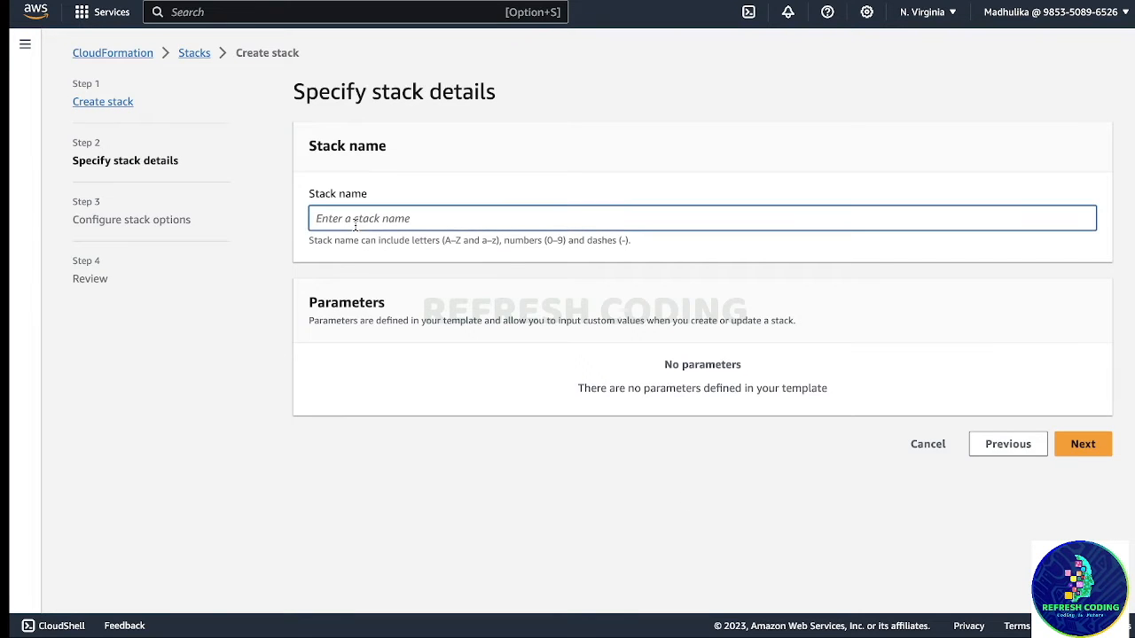
type("DemoStack")
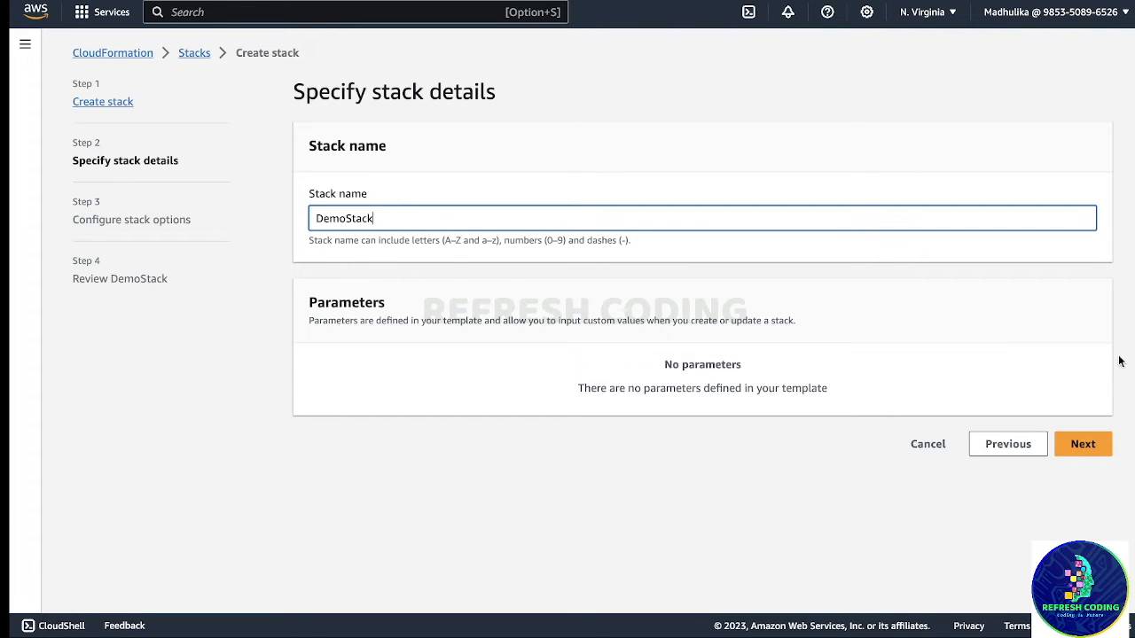
left_click(1096, 445)
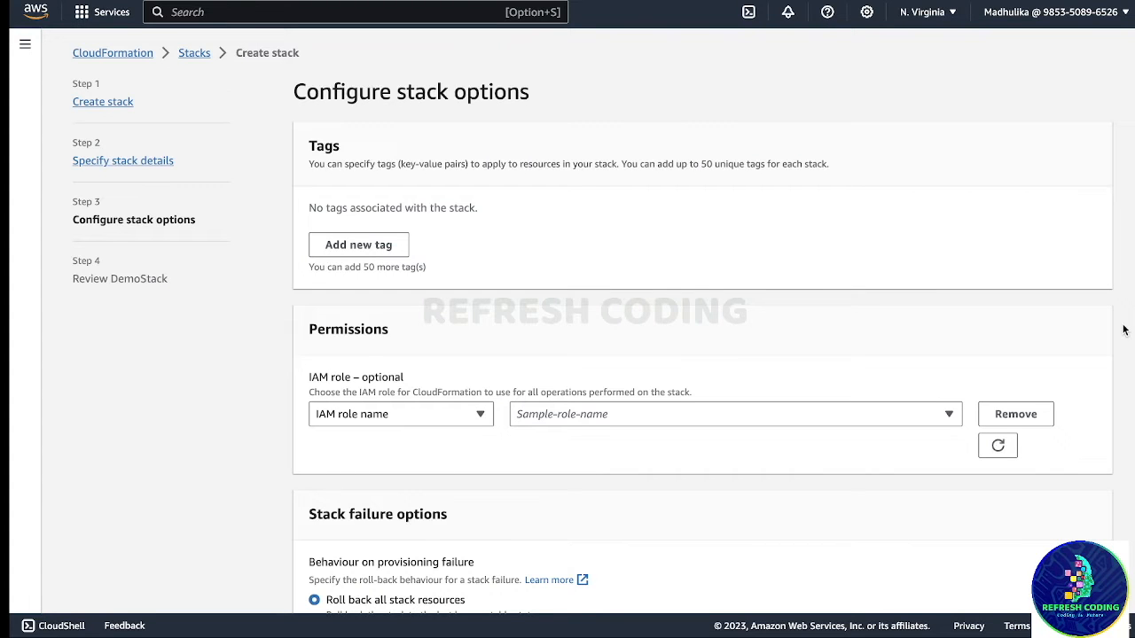
- Keep the default stack options, including the deletion policy during rollback, and proceed to the review
scroll(1123, 330, "down", 6)
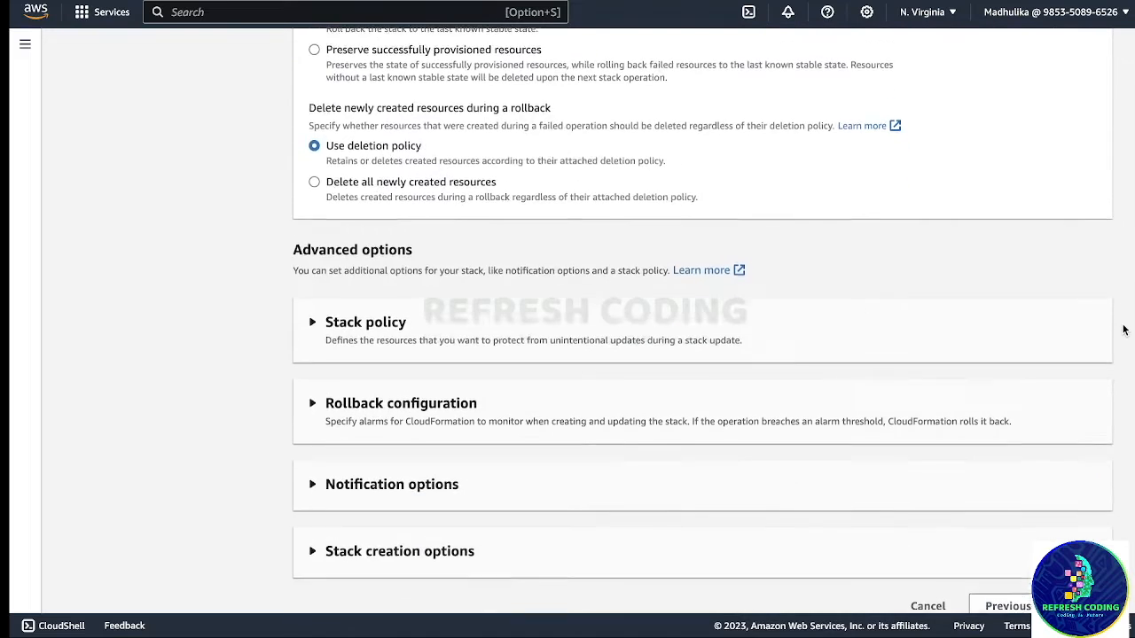
scroll(1124, 330, "down", 1)
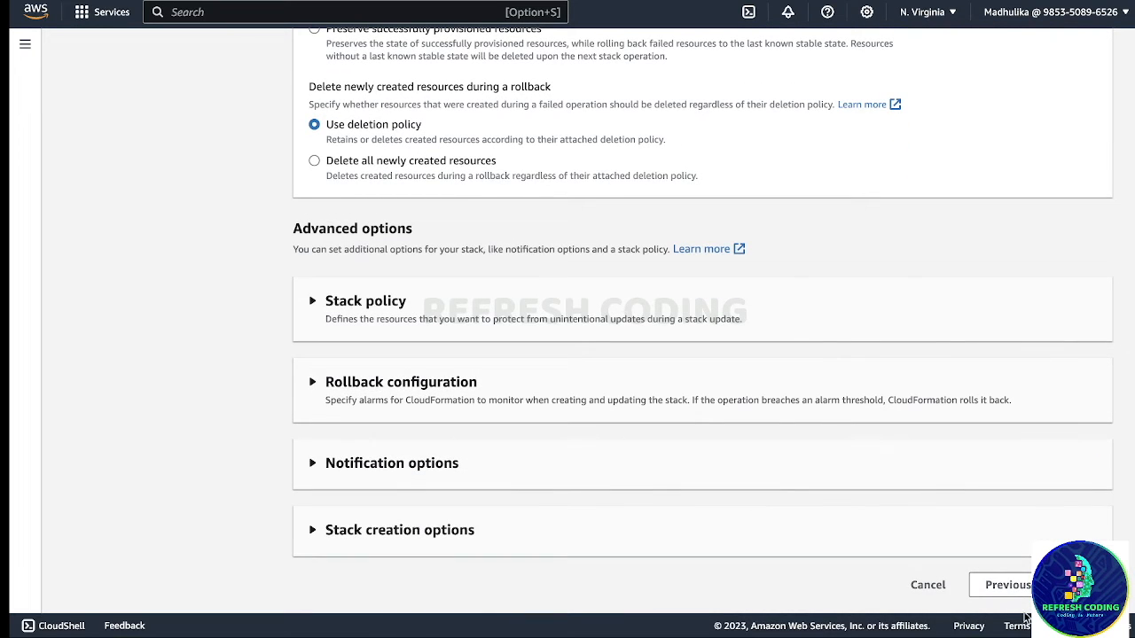
left_click(1078, 586)
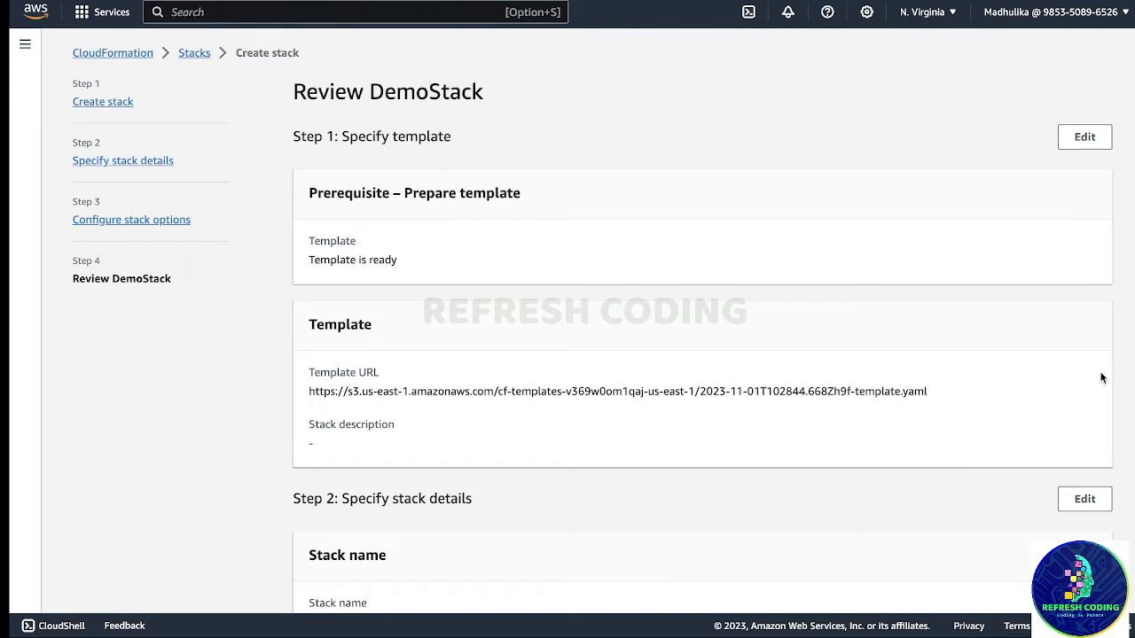
- Review the DemoStack template, details and options, and submit the stack for creation
scroll(1101, 378, "down", 2)
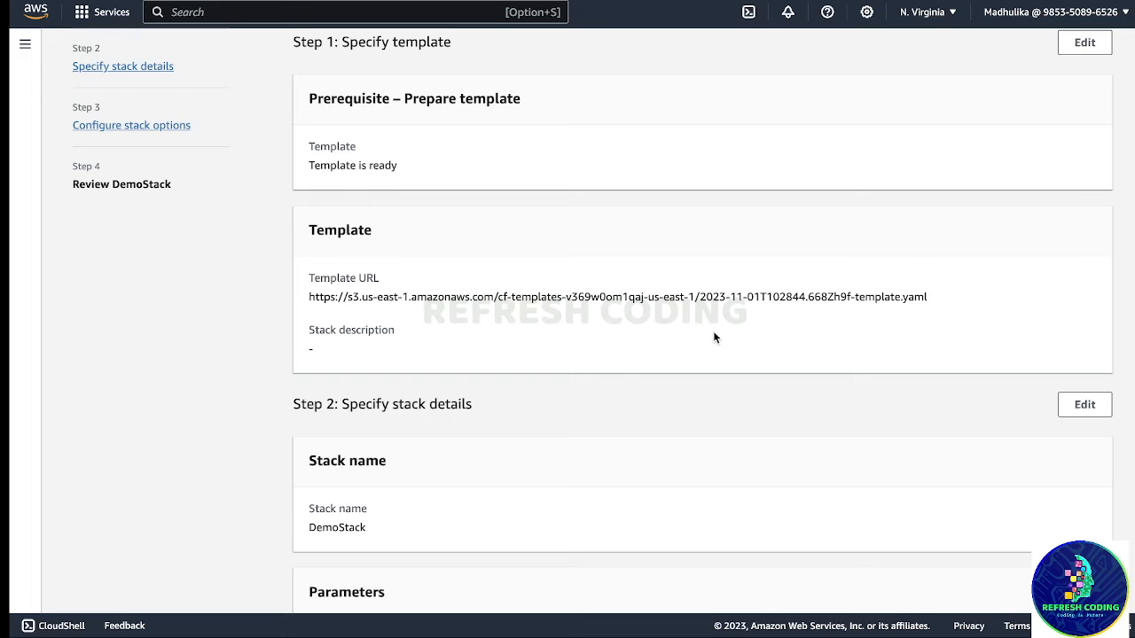
scroll(715, 337, "down", 3)
scroll(715, 337, "down", 4)
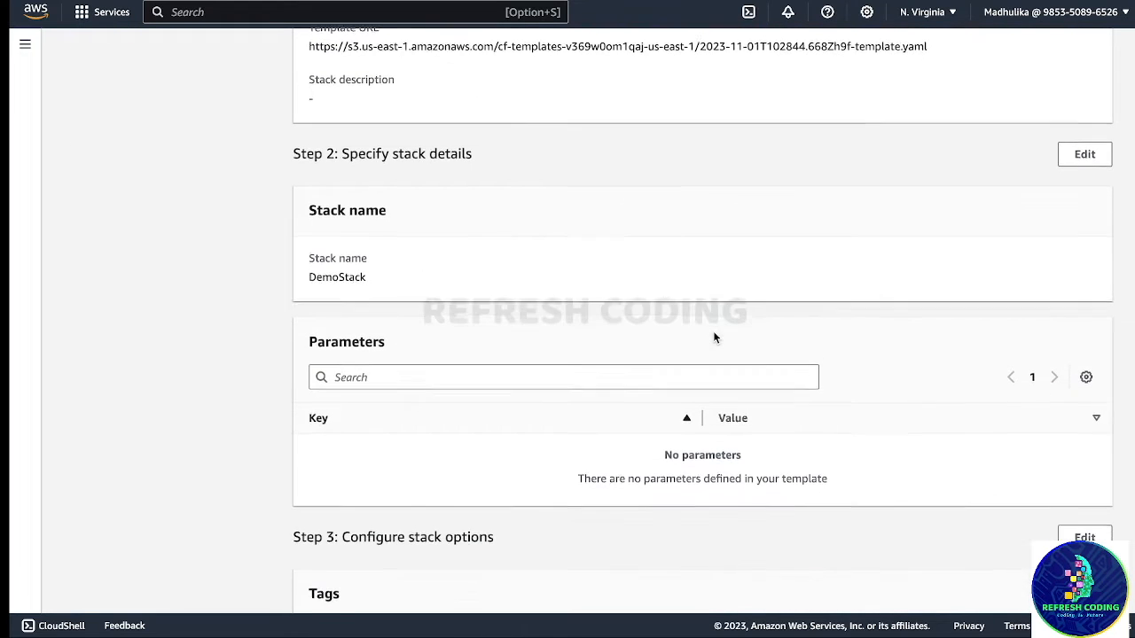
scroll(715, 337, "down", 8)
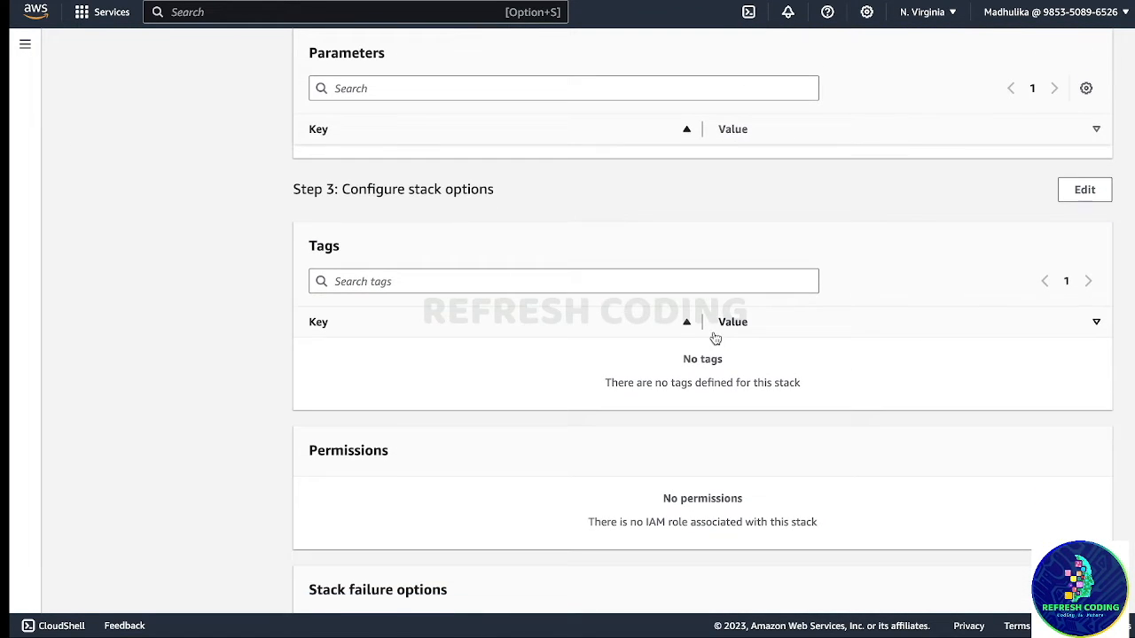
scroll(714, 332, "down", 5)
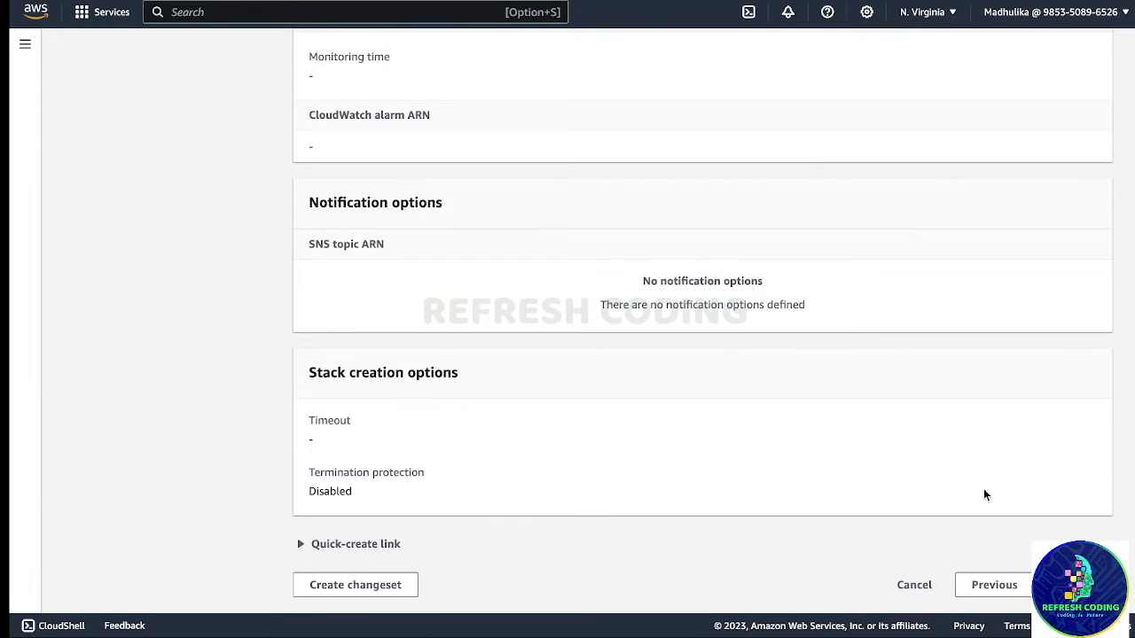
left_click(1077, 585)
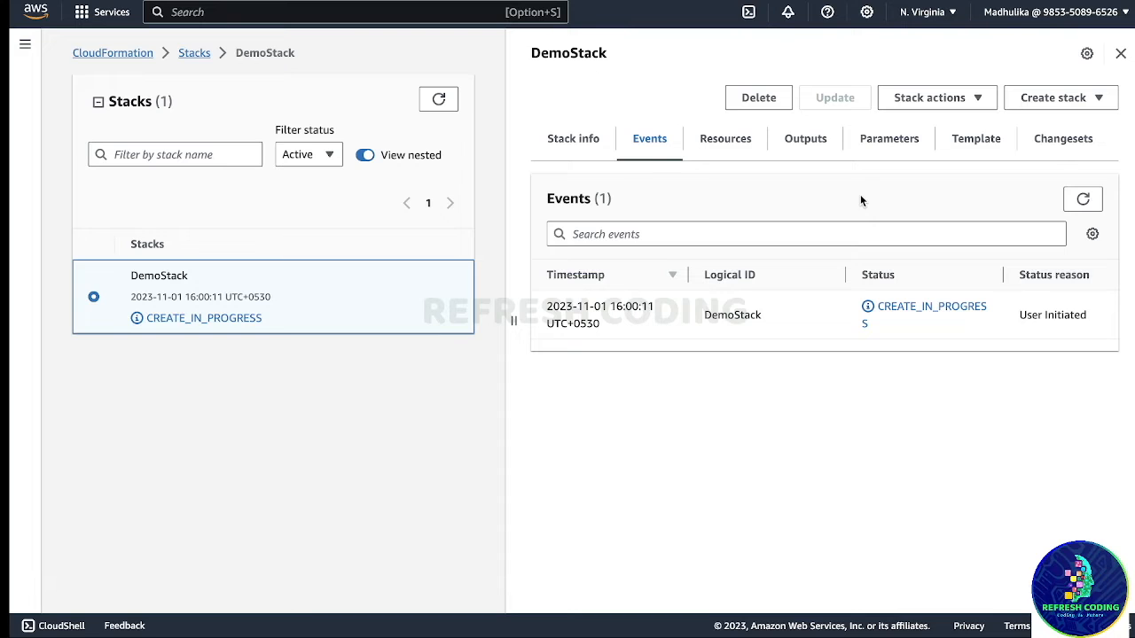
- View the DemoStack template in Designer, switching its language to JSON and back to YAML
left_click(979, 142)
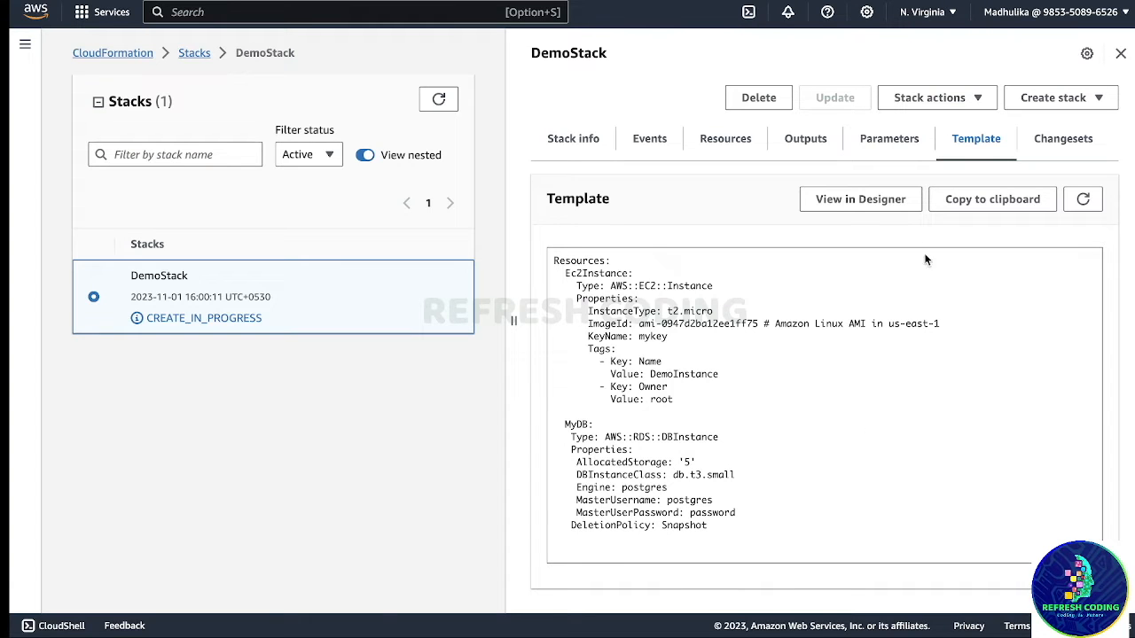
left_click(868, 204)
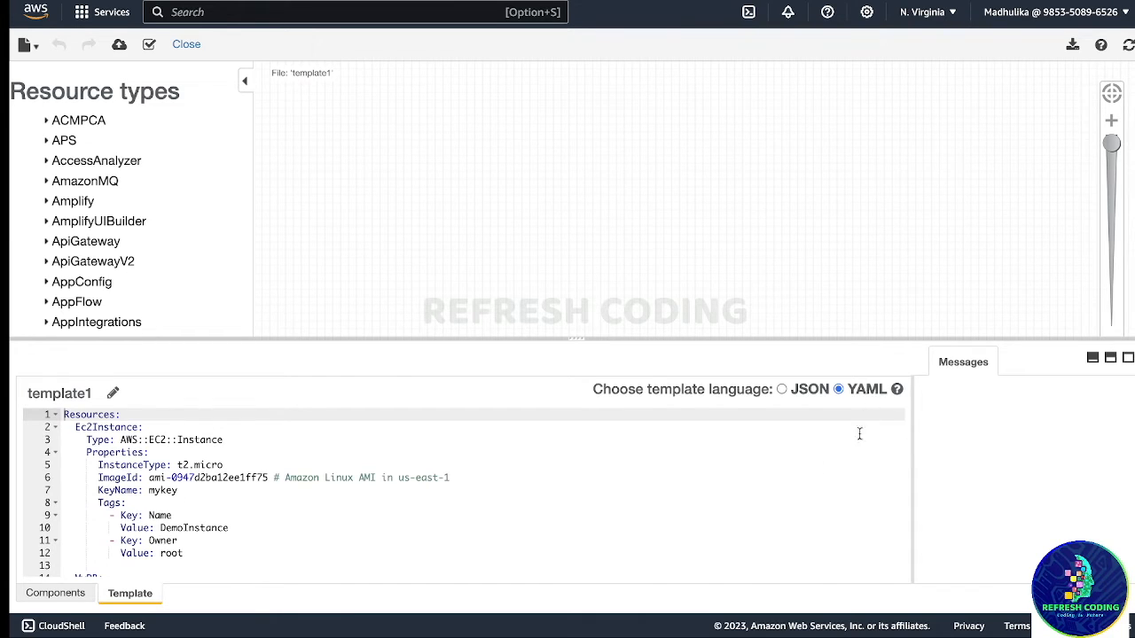
left_click(783, 393)
left_click(839, 390)
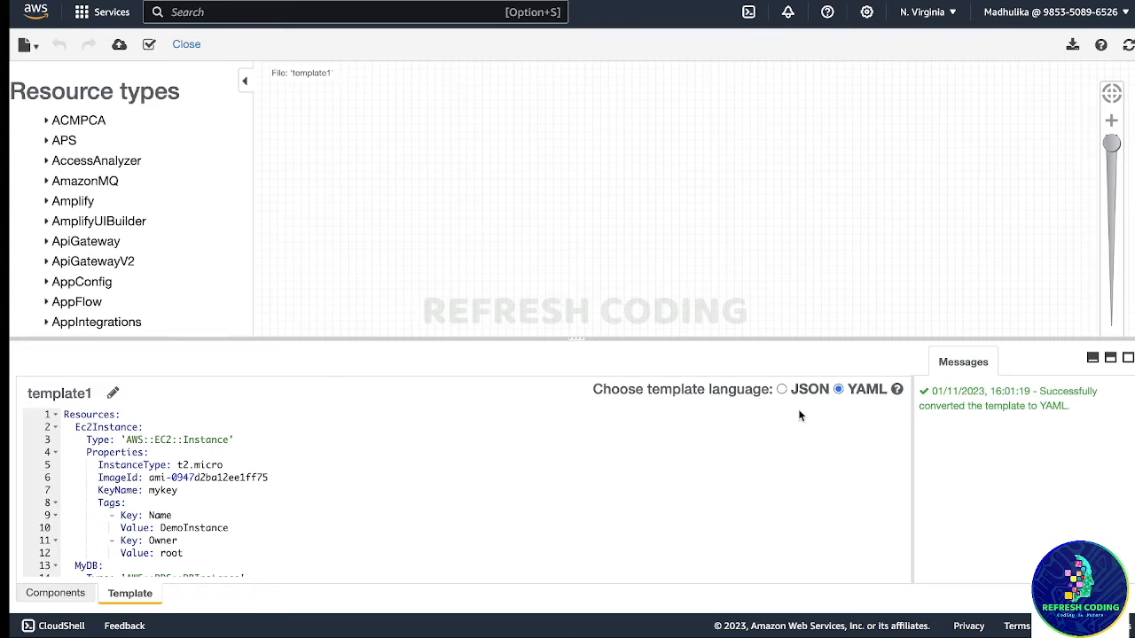
- Enlarge the Designer's template editor and examine the Ec2Instance definition, including its type, instance type, image ID, key name and tags
left_click_drag(513, 340, 513, 51)
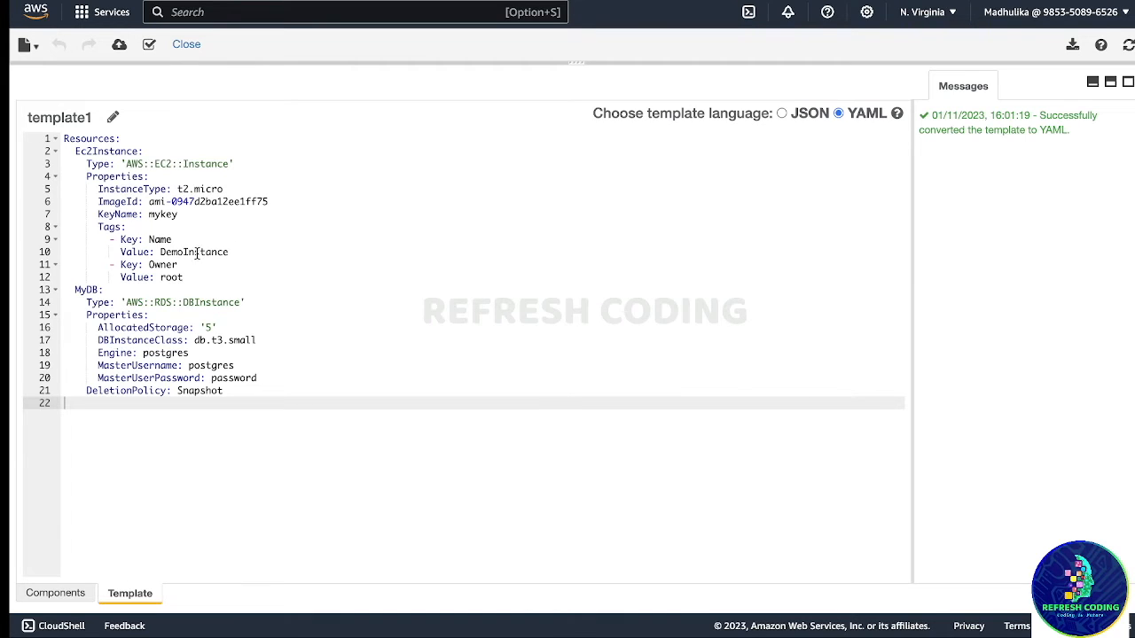
left_click(241, 230)
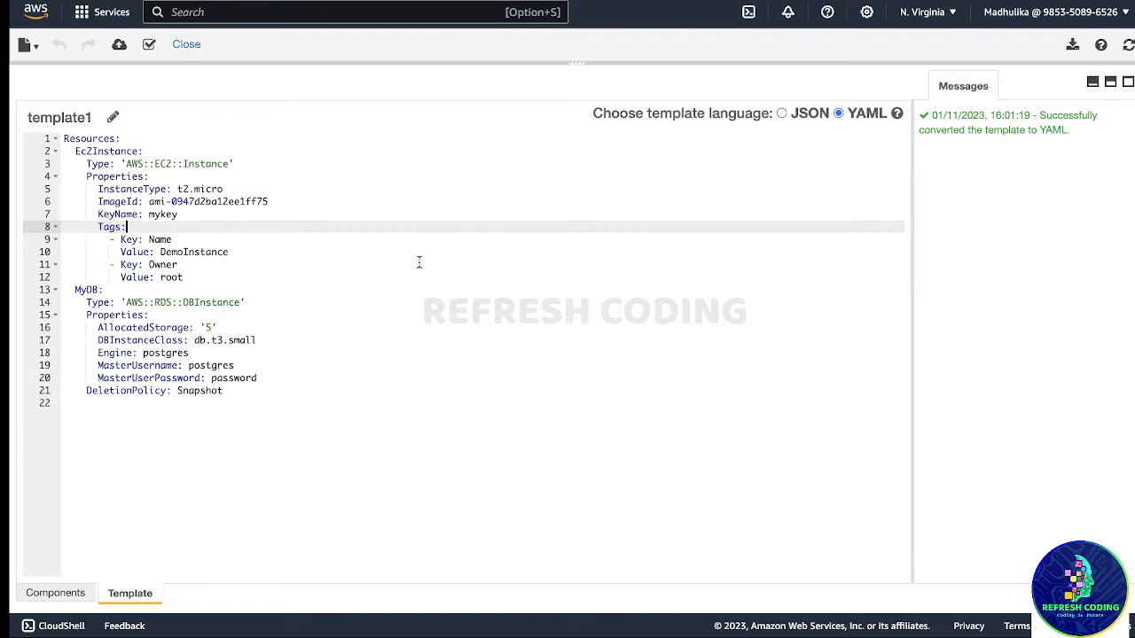
left_click(379, 277)
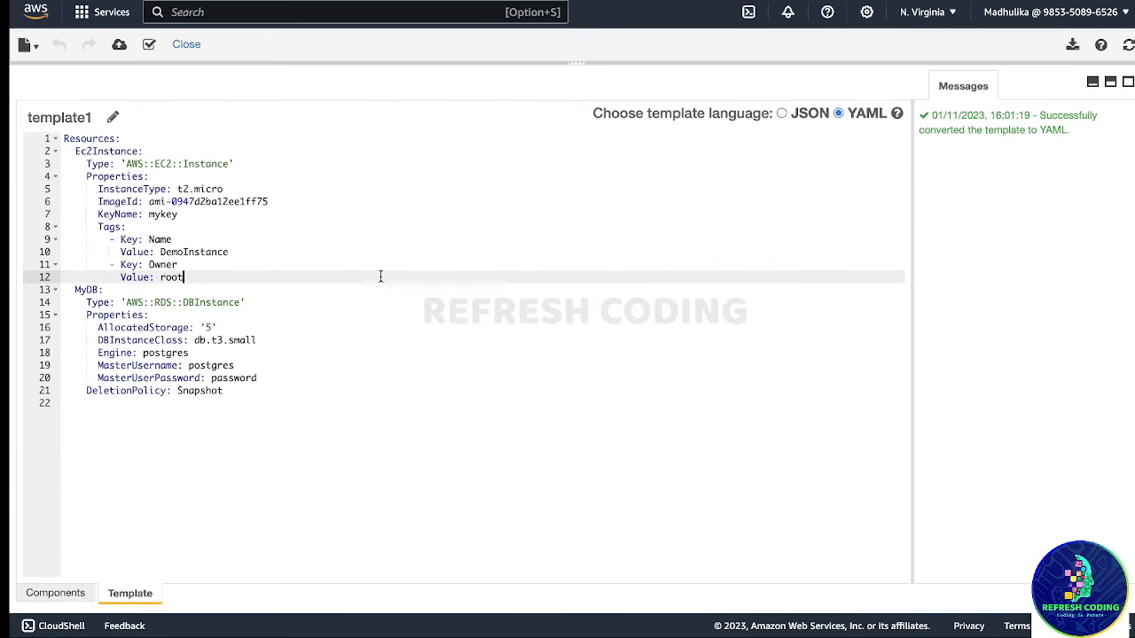
left_click(75, 227)
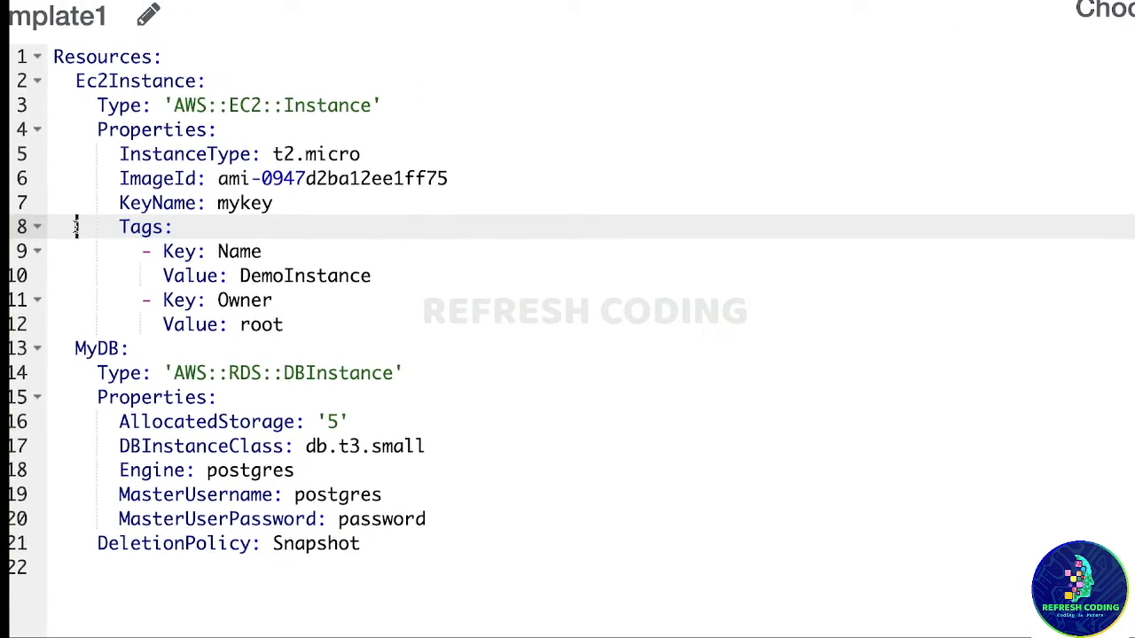
left_click(212, 81)
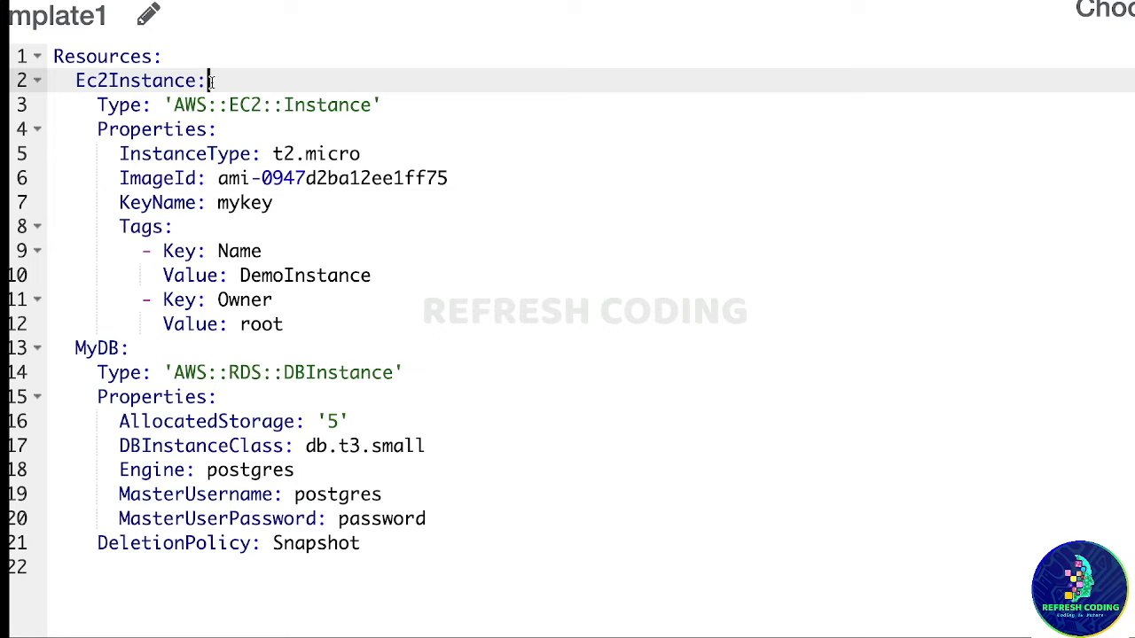
left_click(397, 105)
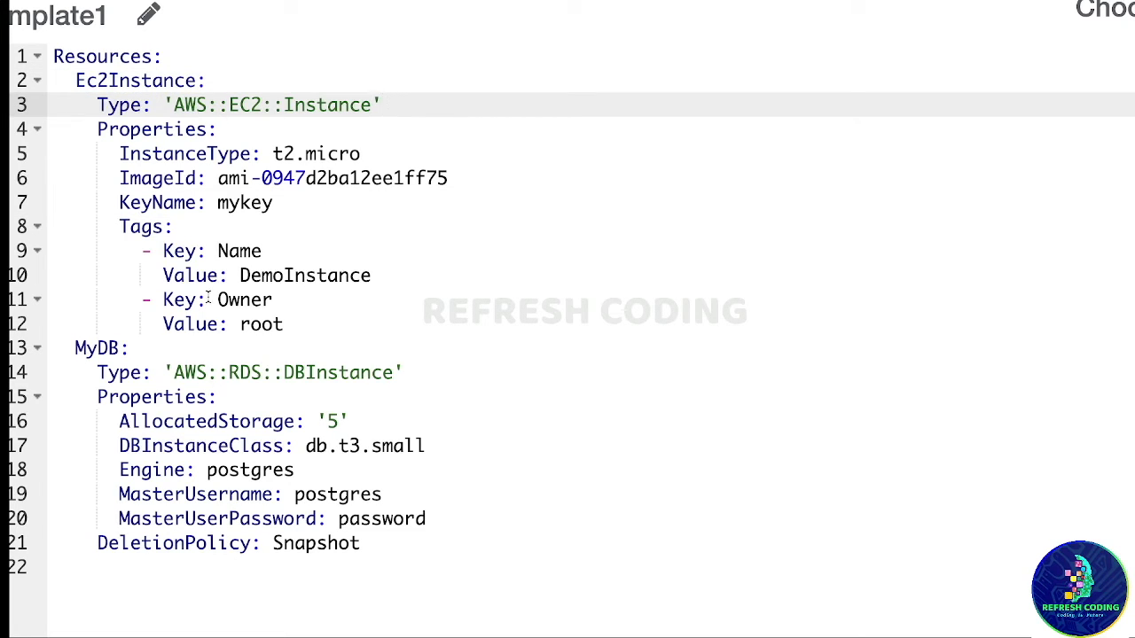
left_click(377, 159)
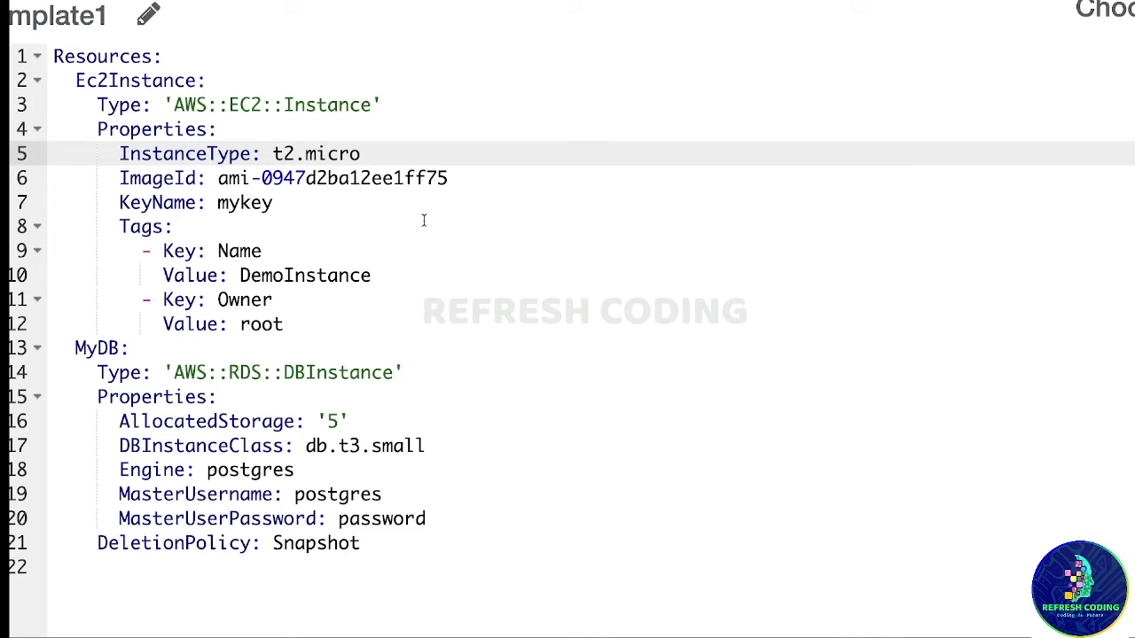
left_click(455, 172)
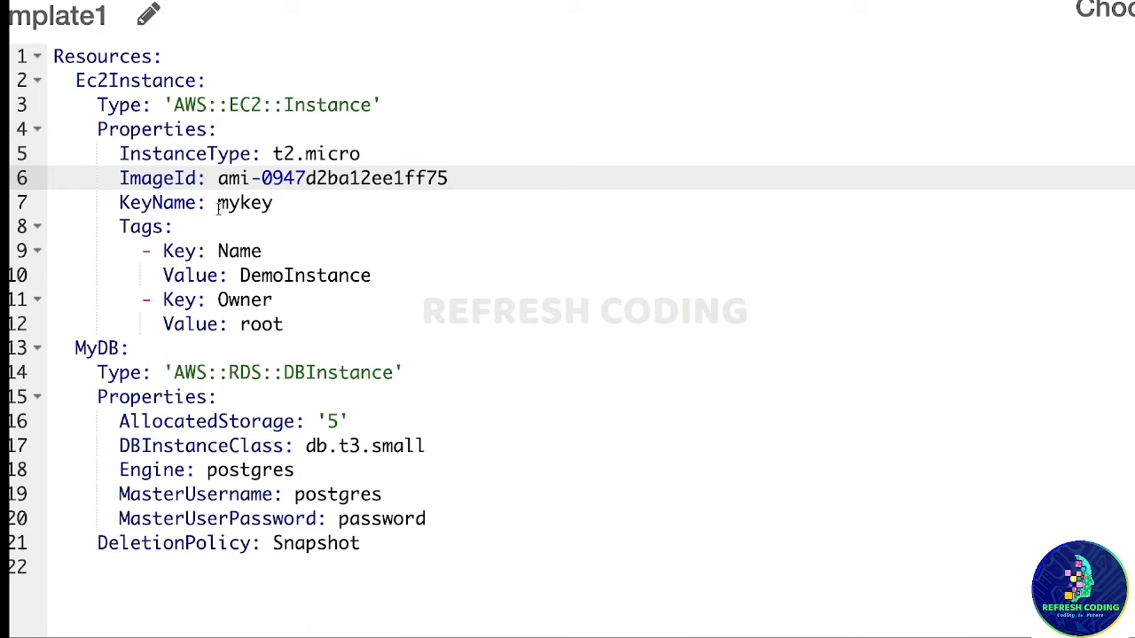
left_click(295, 202)
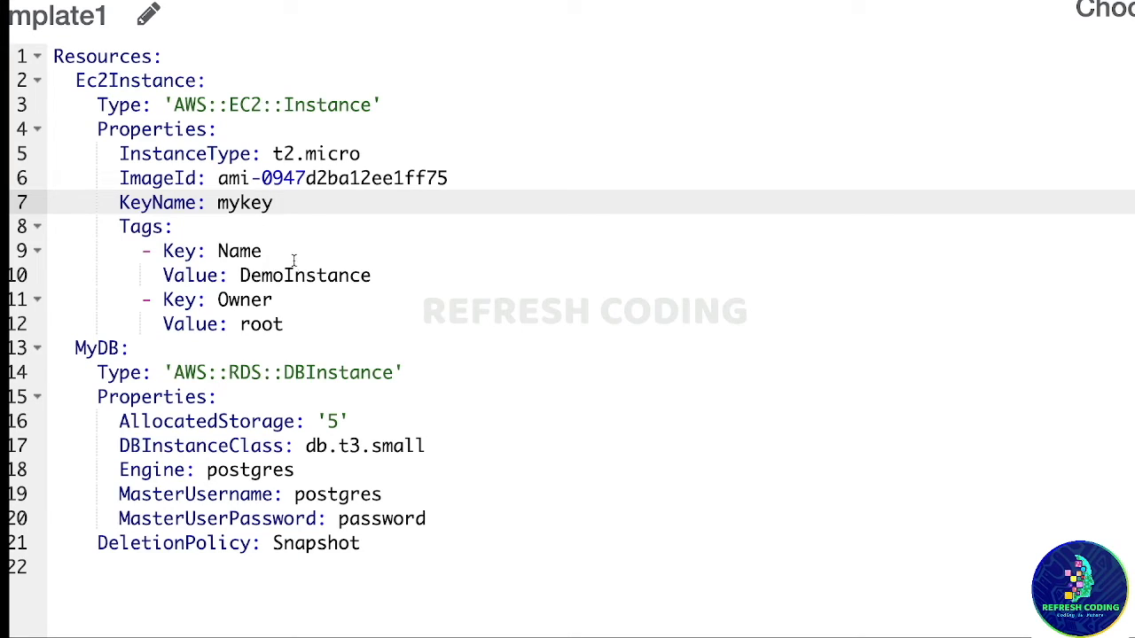
left_click(266, 252)
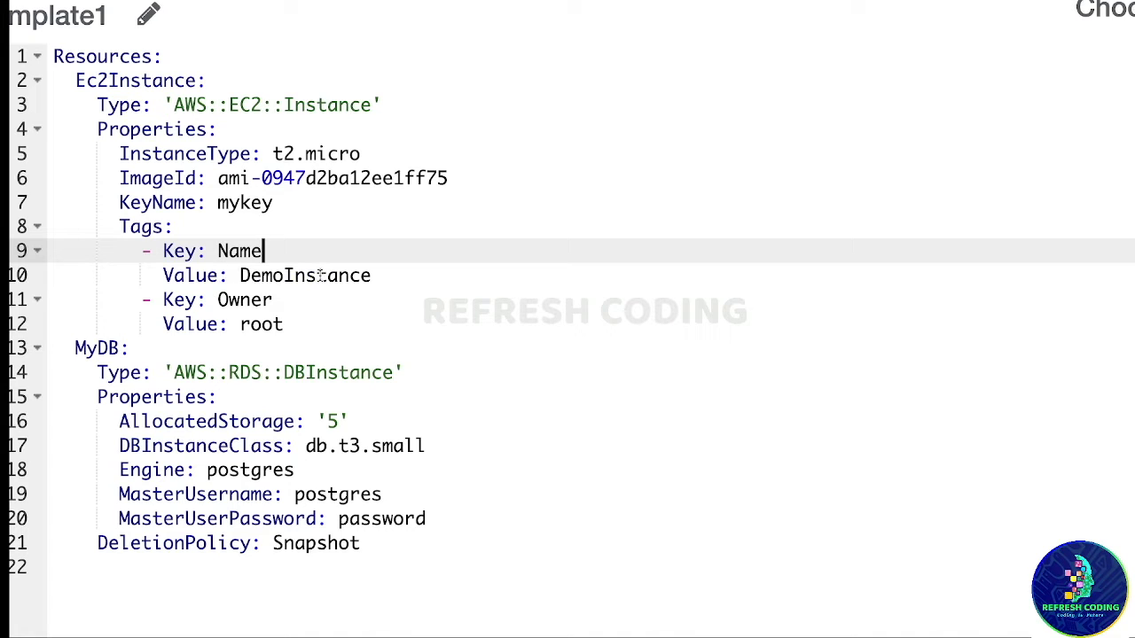
left_click(302, 323)
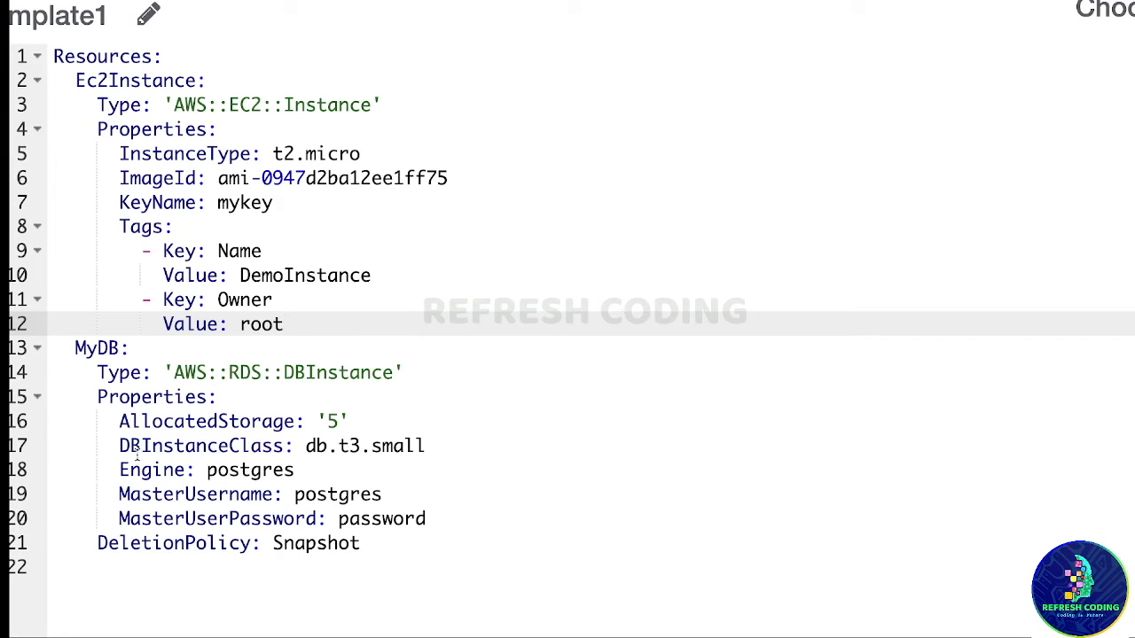
- Examine the MyDB definition, including its storage, instance class, engine, master credentials and deletion policy
left_click(131, 349)
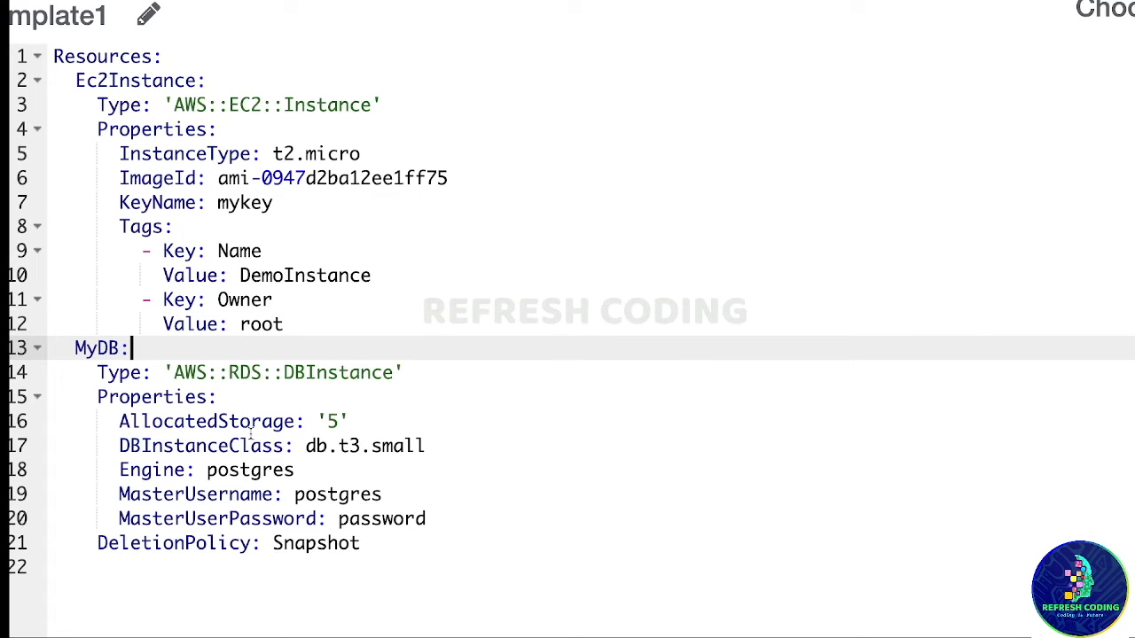
left_click(336, 420)
left_click(370, 417)
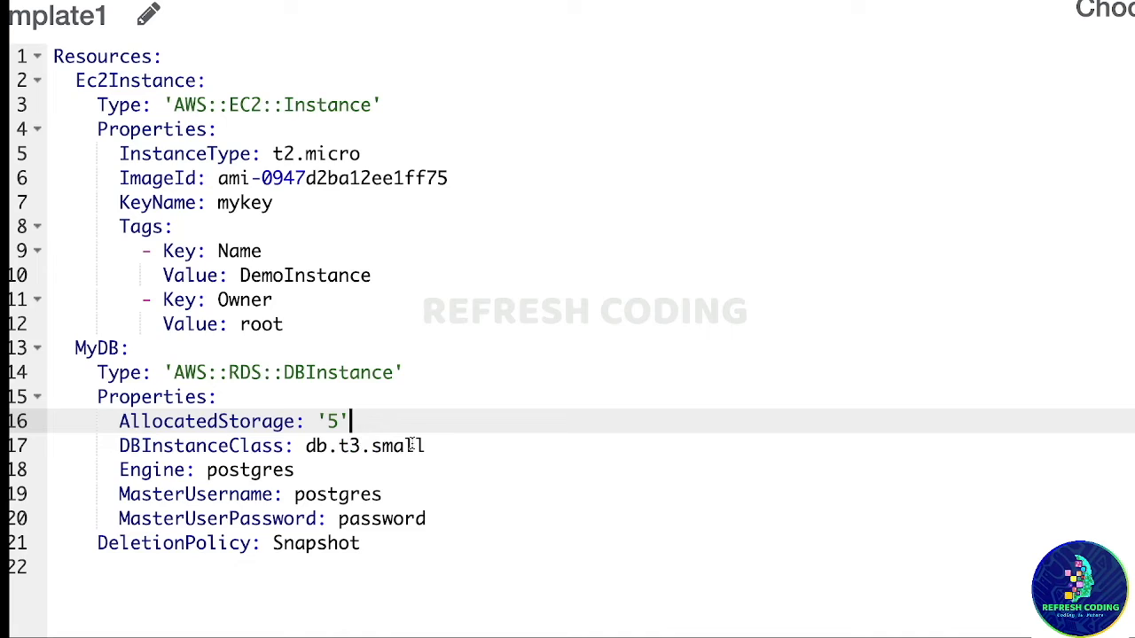
left_click(451, 442)
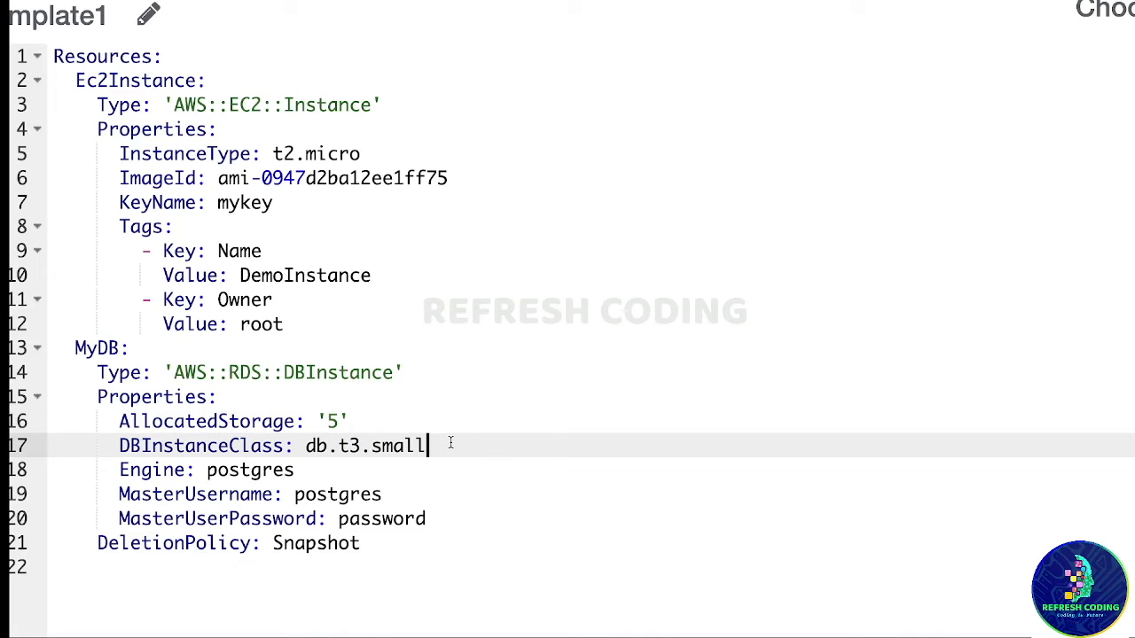
left_click(253, 470)
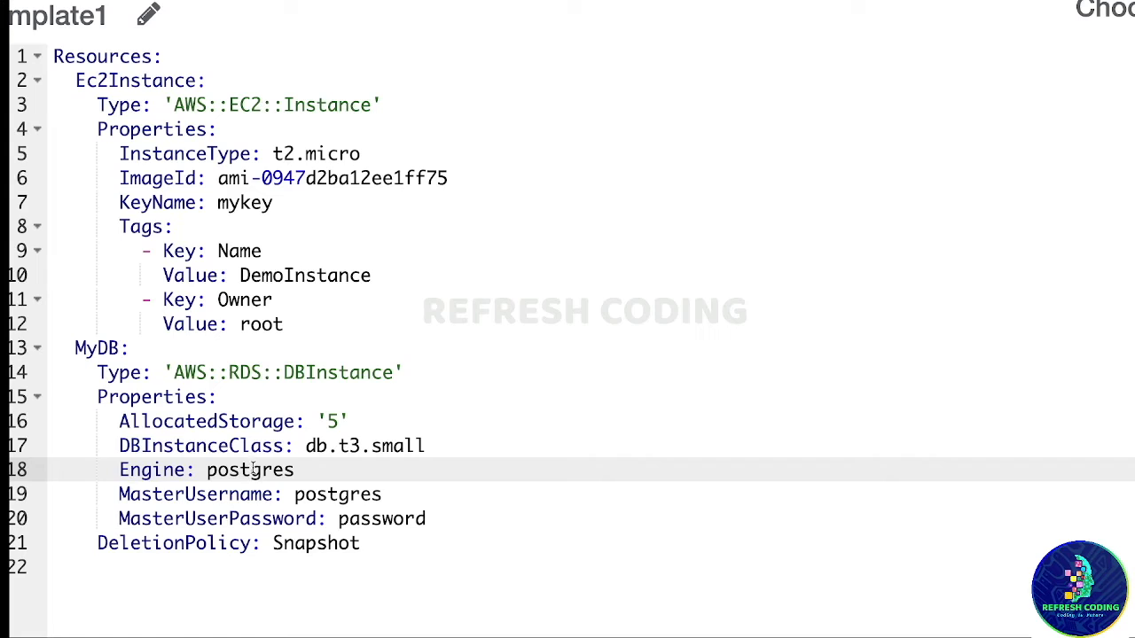
left_click(388, 493)
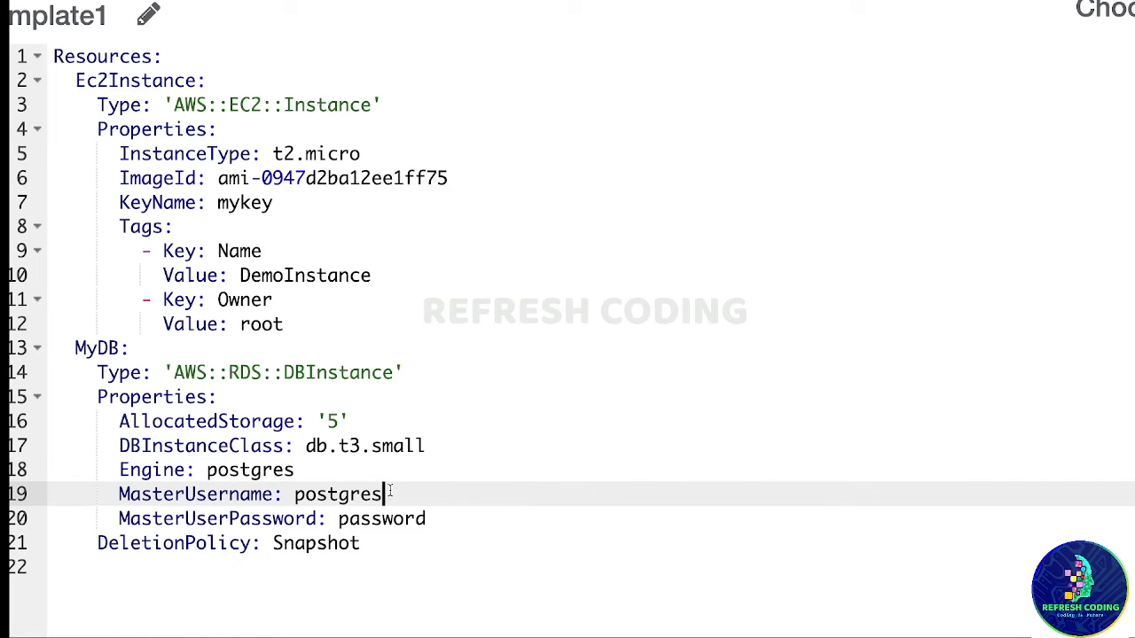
left_click(441, 519)
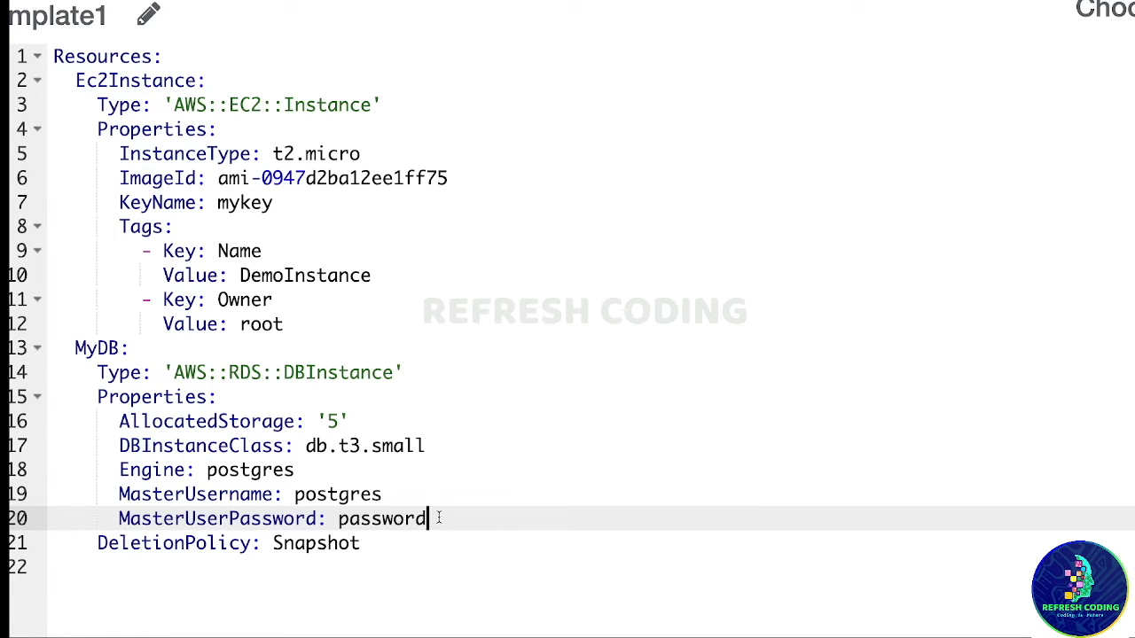
left_click(211, 543)
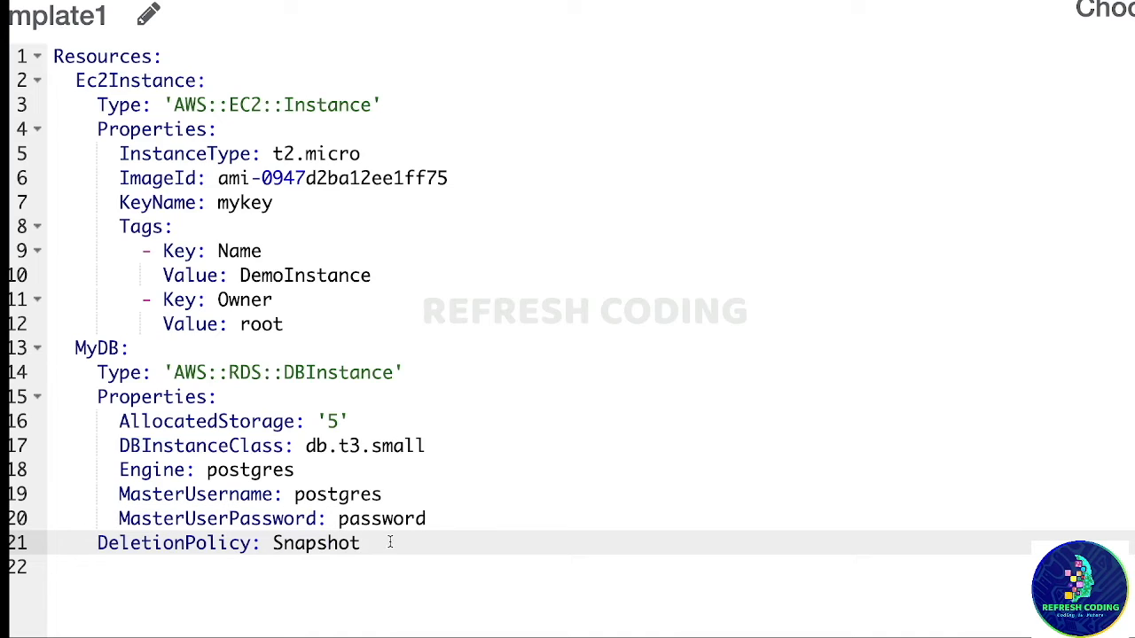
left_click(350, 543)
left_click(377, 545)
left_click(755, 156)
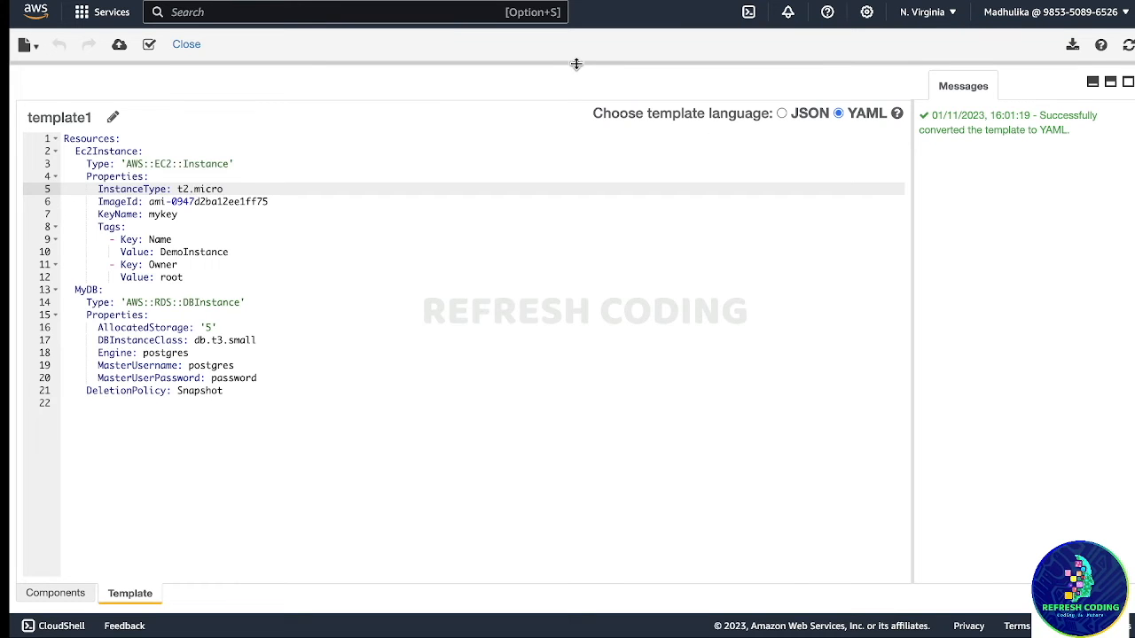
- Shrink the template editor to show the canvas, validate the template, and open it in the stack creation wizard
left_click_drag(576, 64, 611, 373)
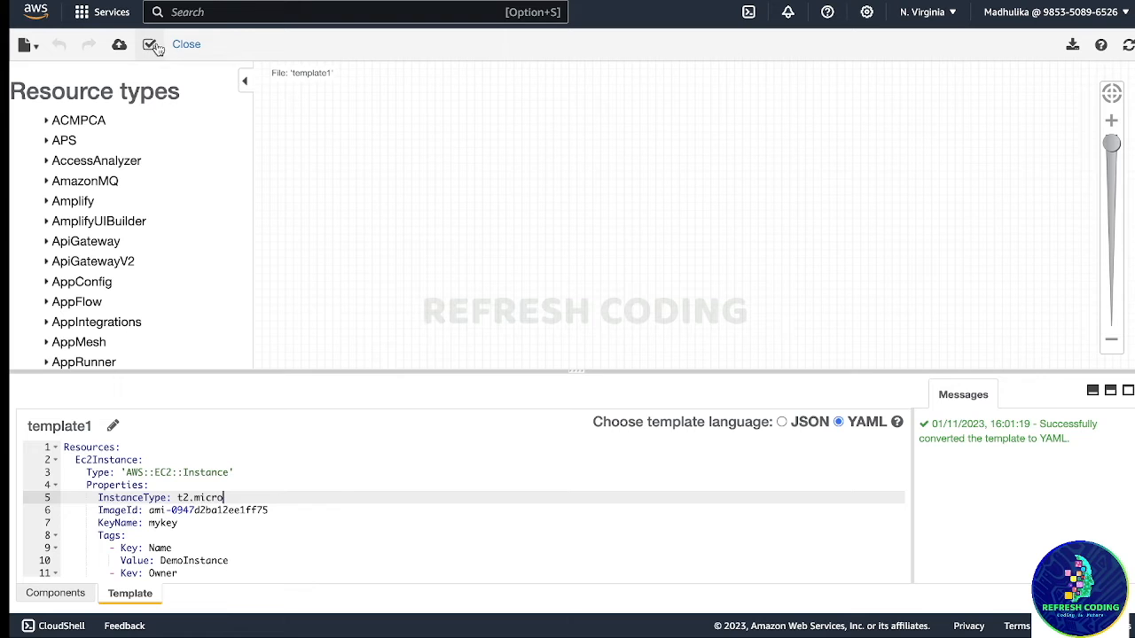
left_click(151, 46)
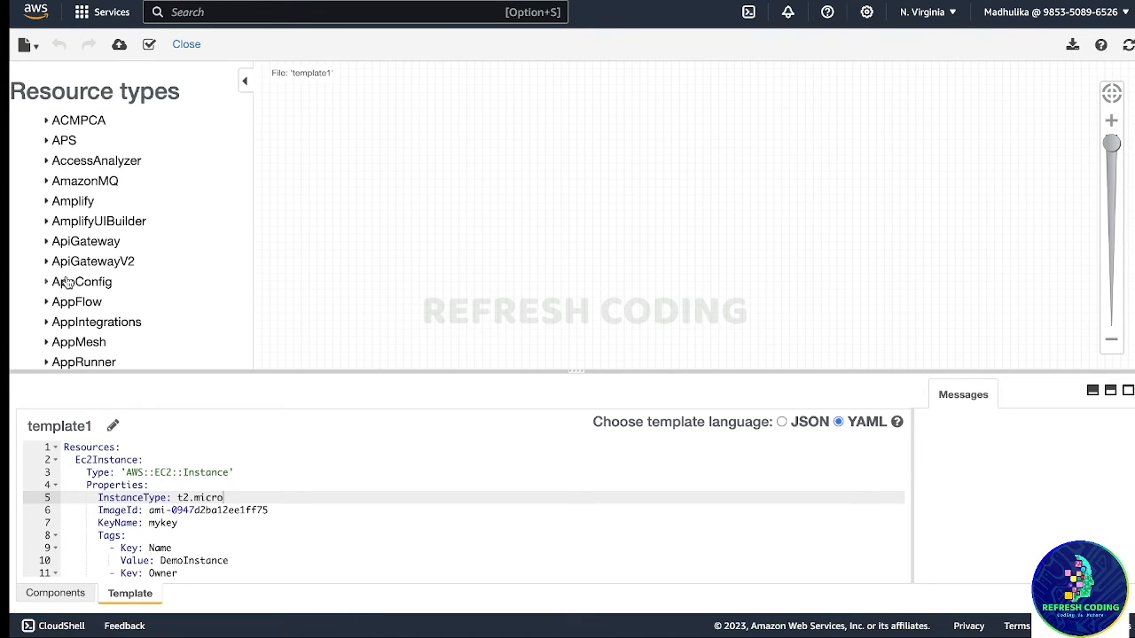
left_click(119, 46)
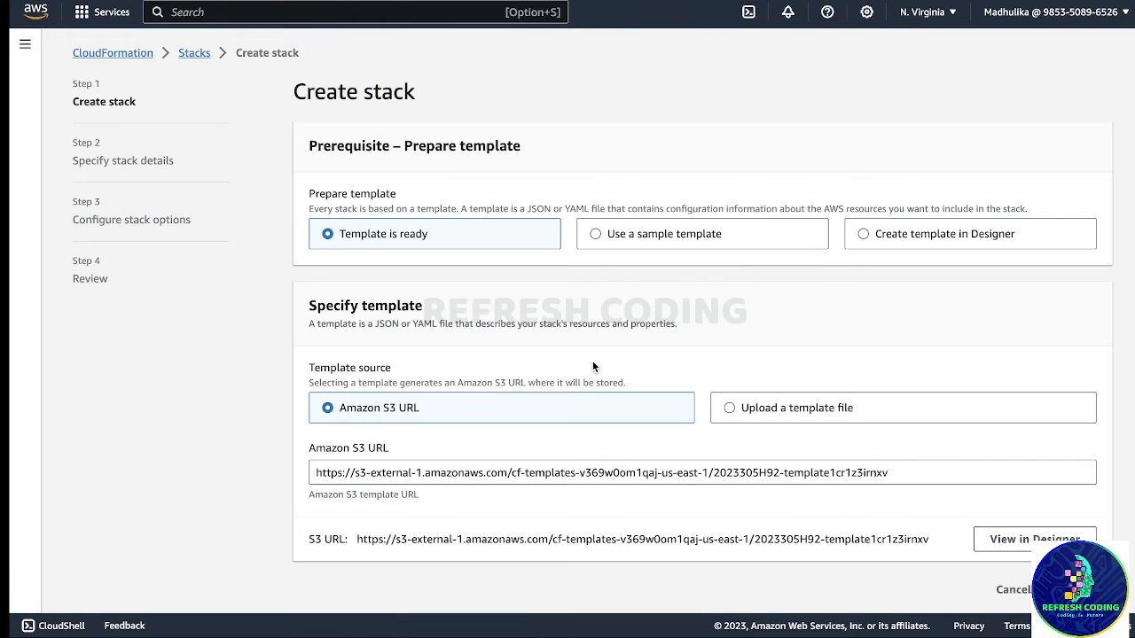
- Return to the stacks list, open DemoStack and view its created resources
left_click(194, 52)
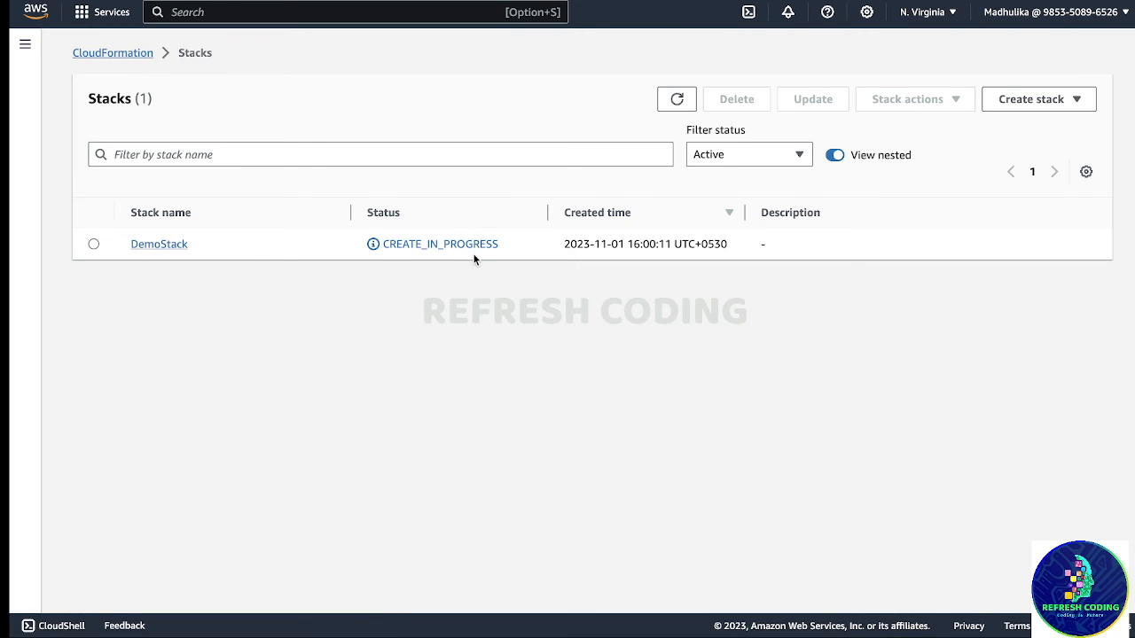
left_click(93, 243)
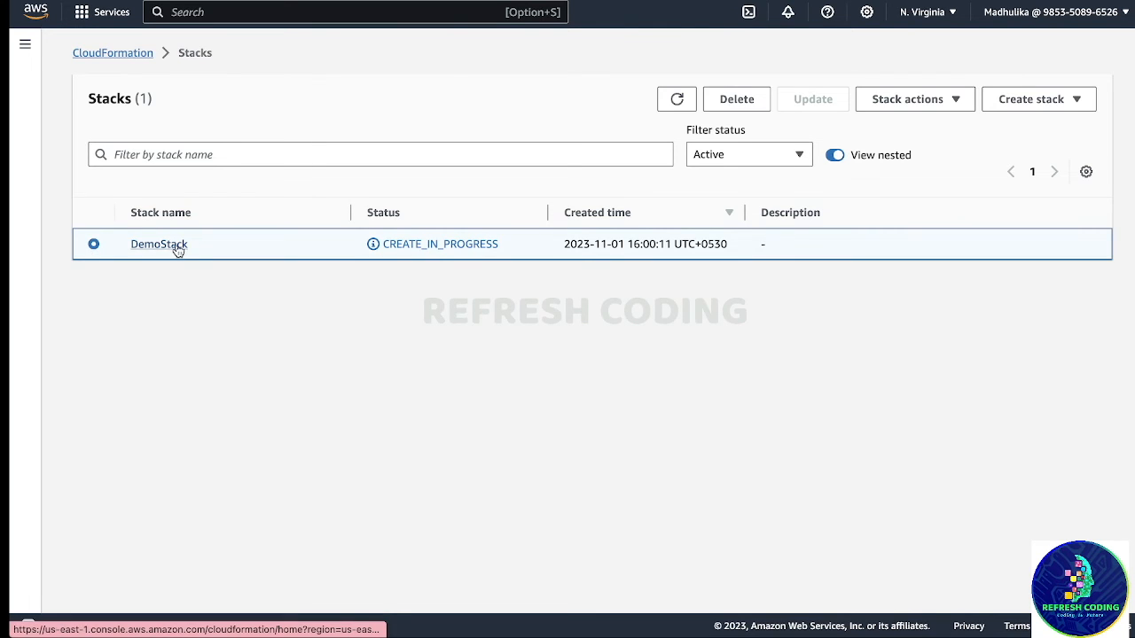
left_click(175, 246)
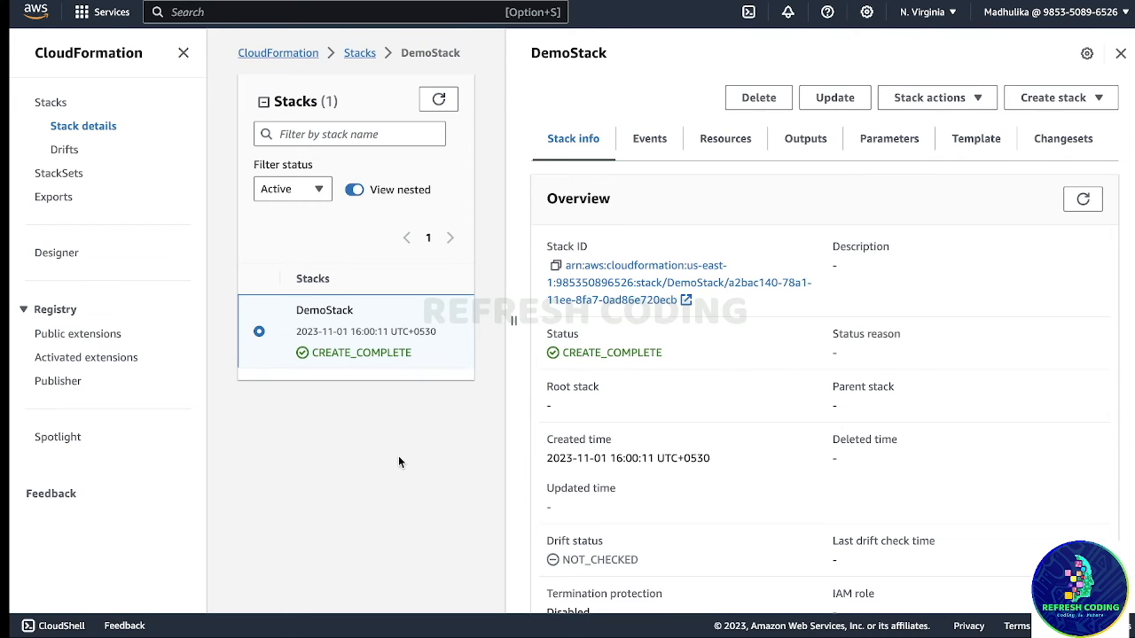
left_click(732, 140)
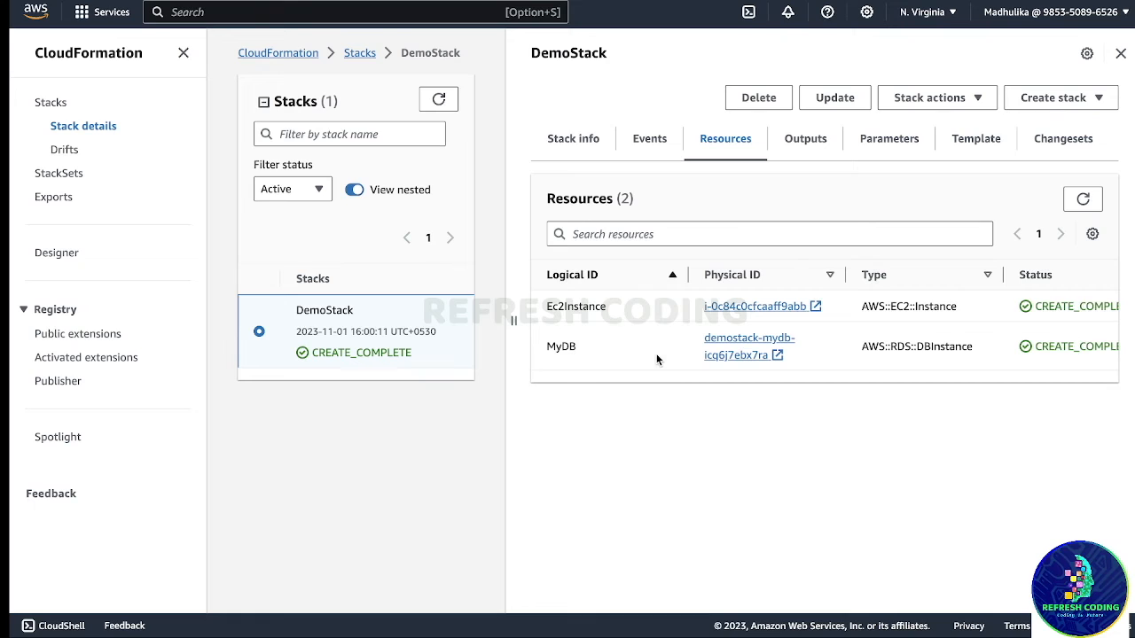
- Open the stack's Ec2Instance resource in EC2, examine the details of DemoInstance, and return to the stack's resources
left_click(753, 306)
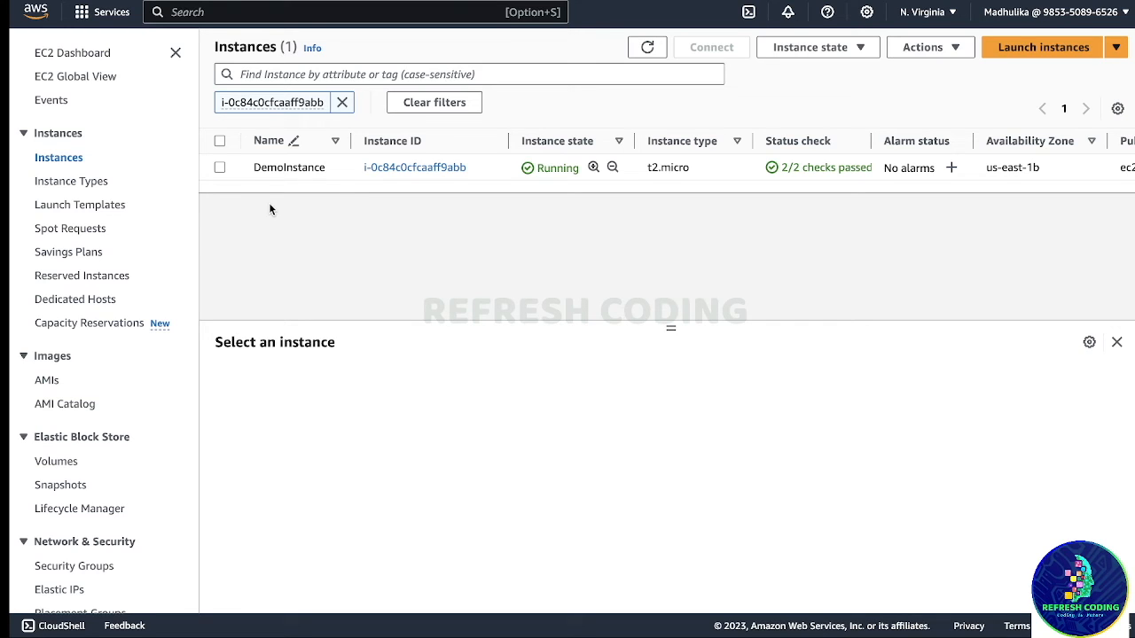
left_click(220, 167)
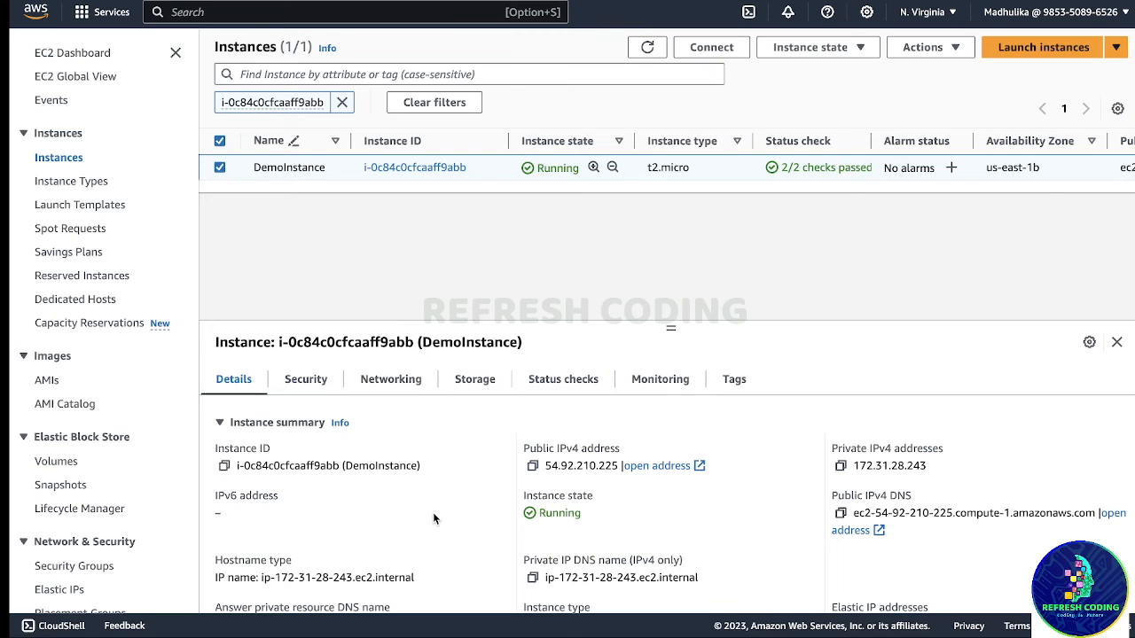
key("Tab")
left_click(465, 466)
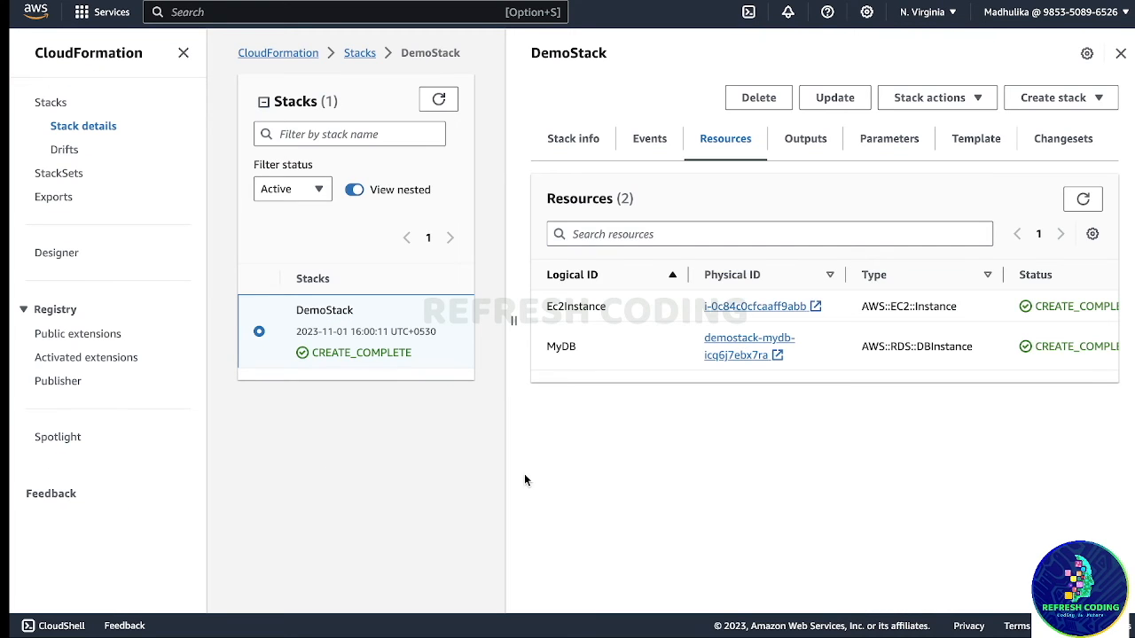
- Open the stack's MyDB resource in RDS, find it in the databases list, and examine its summary and connectivity details
left_click(743, 344)
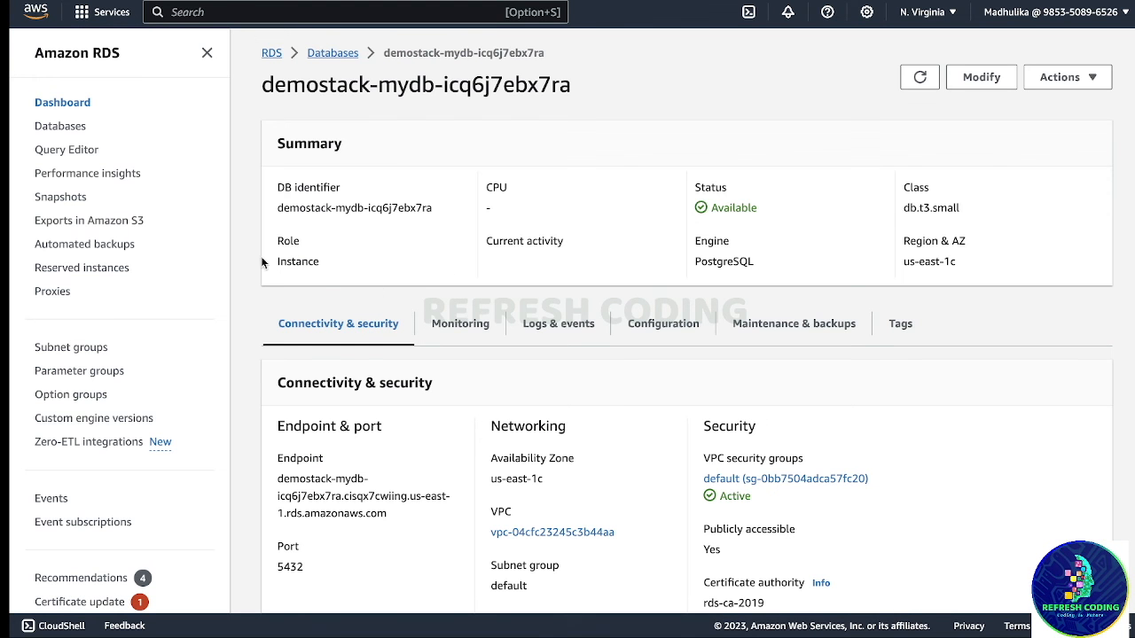
left_click(72, 128)
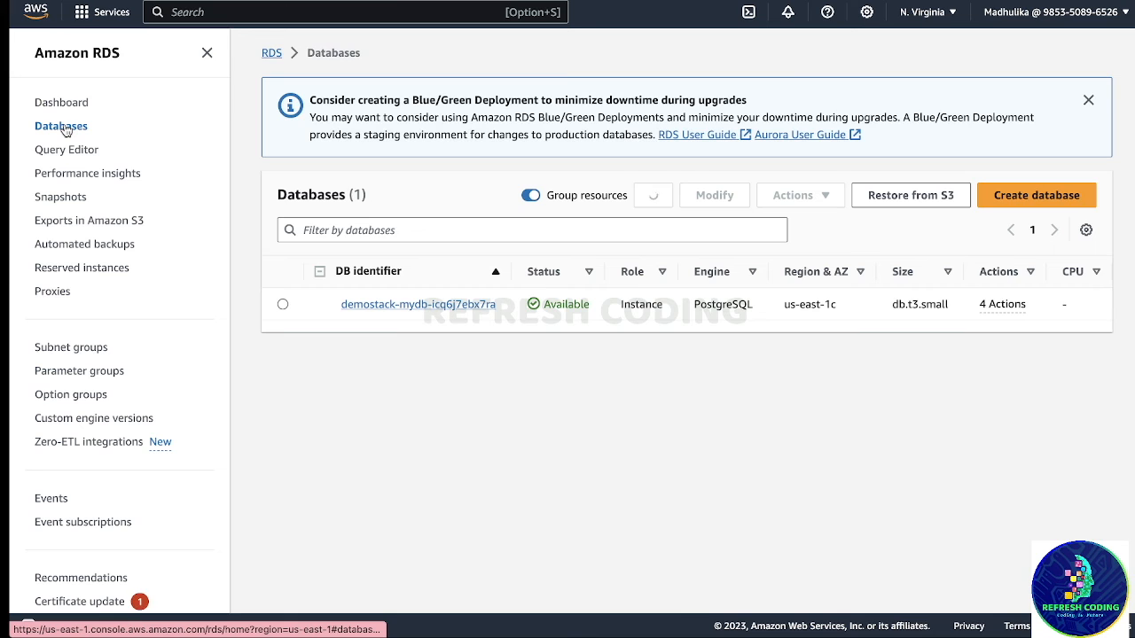
left_click(422, 306)
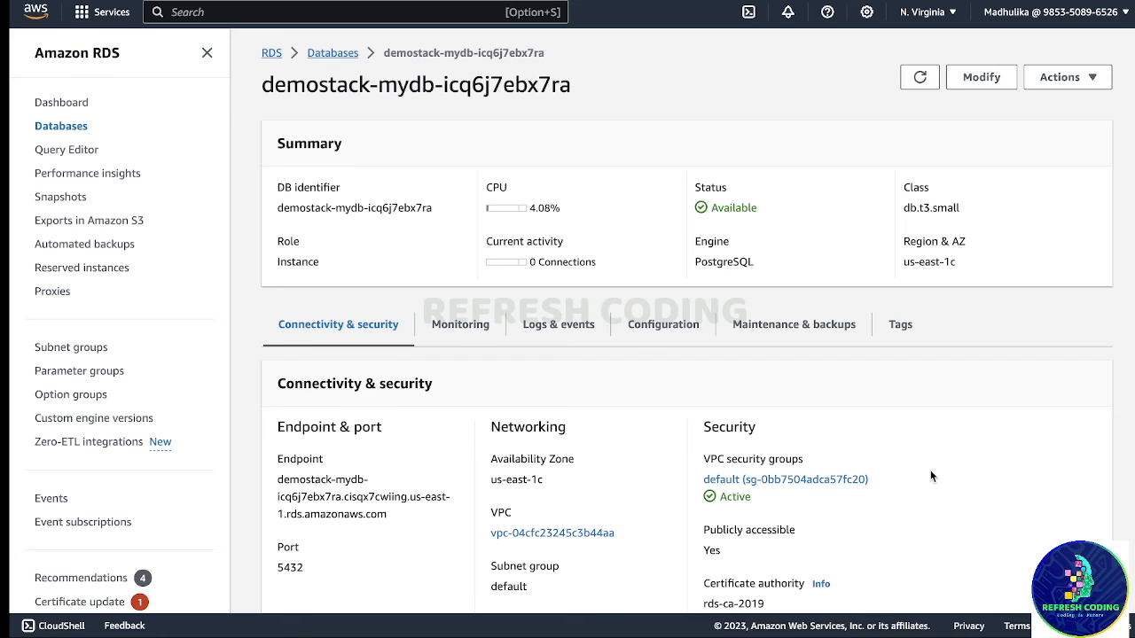
scroll(930, 471, "down", 3)
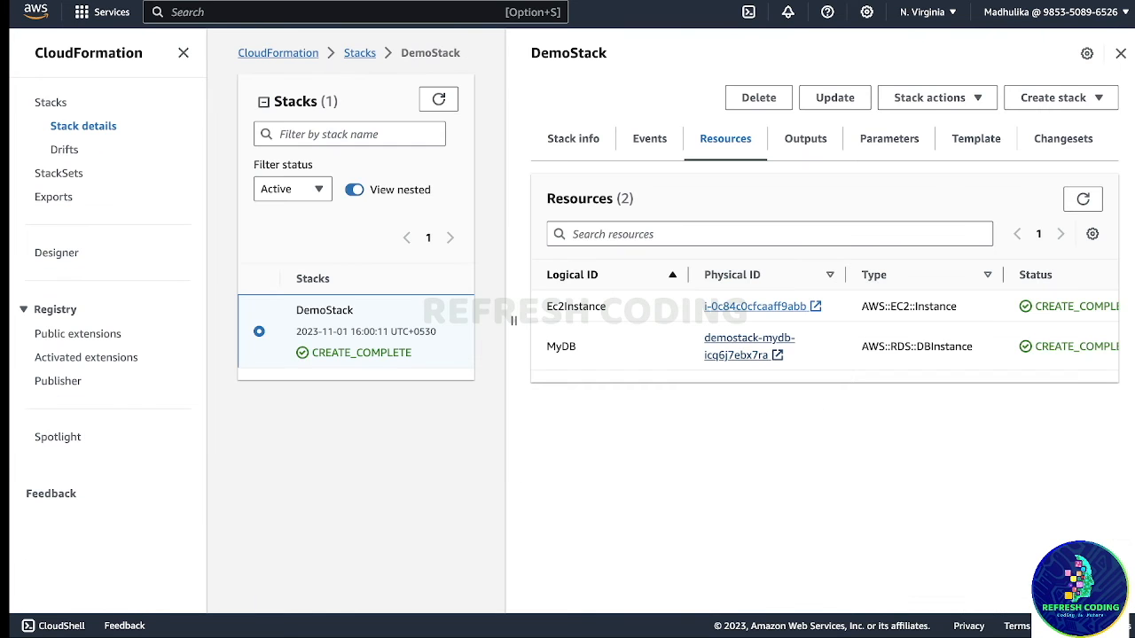
- Review DemoStack's events, outputs, parameters, template and changesets, ending back on its resources
left_click(649, 140)
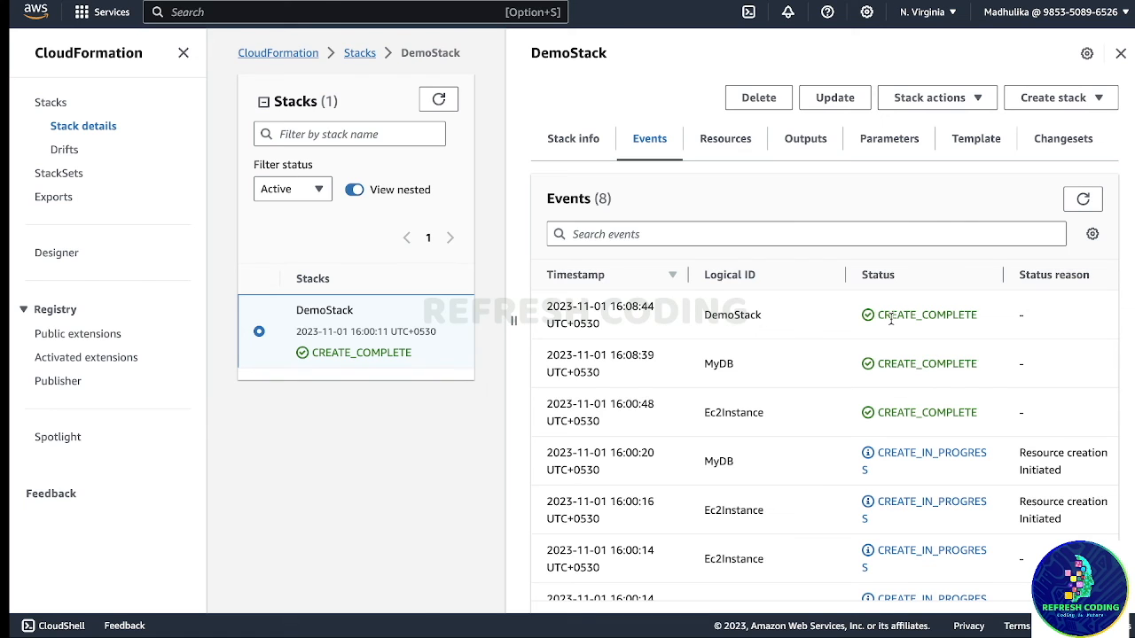
left_click(814, 143)
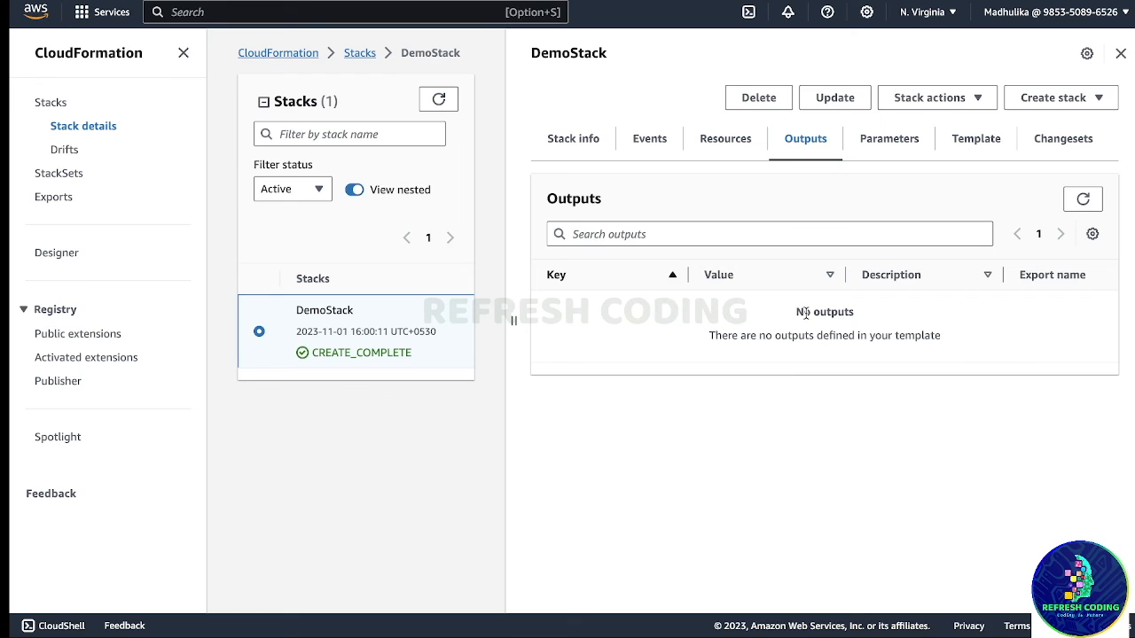
left_click(888, 141)
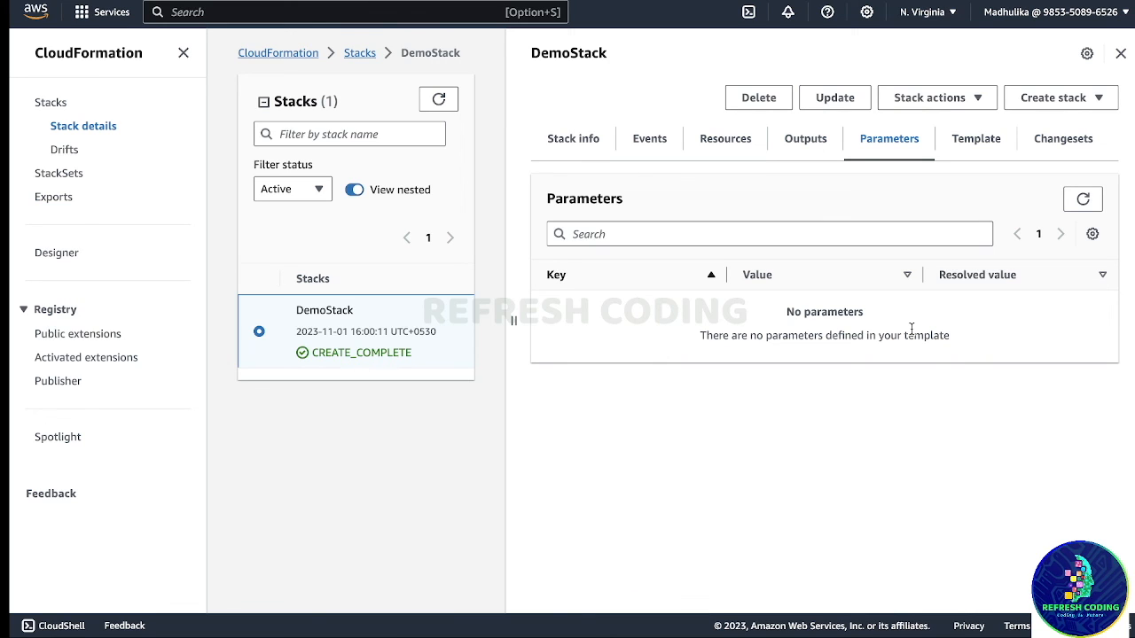
left_click(984, 140)
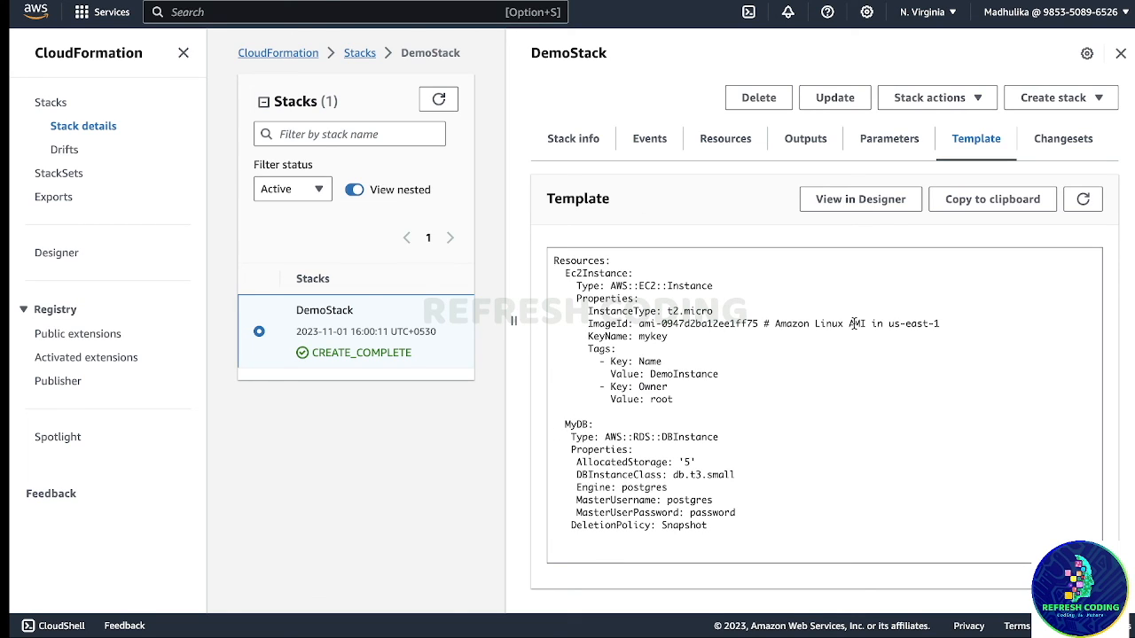
left_click(1068, 138)
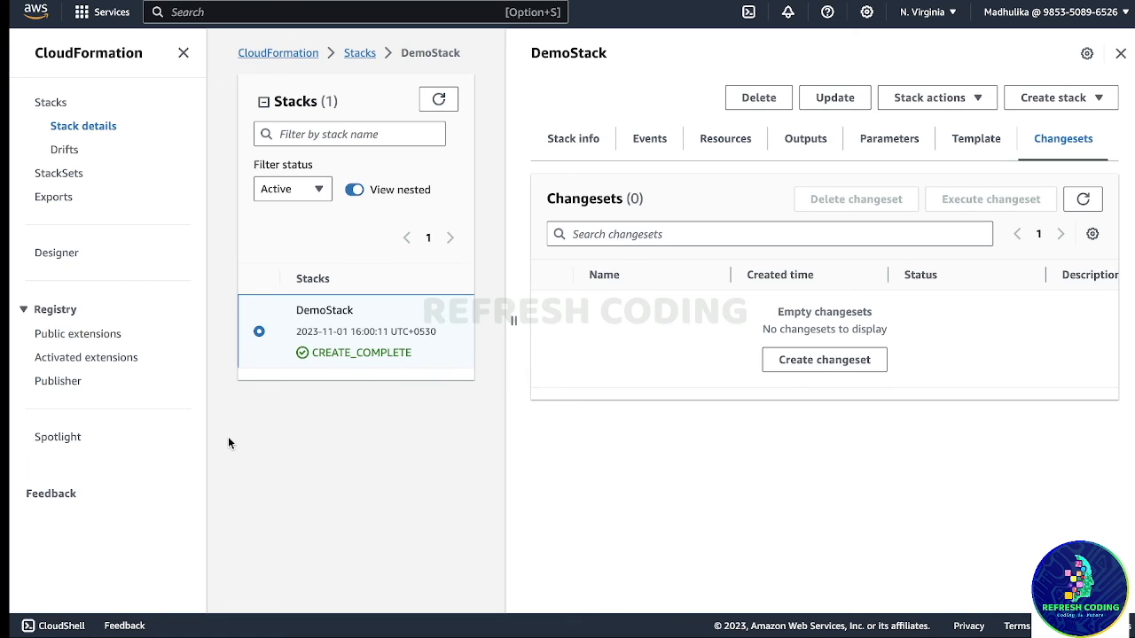
left_click(728, 143)
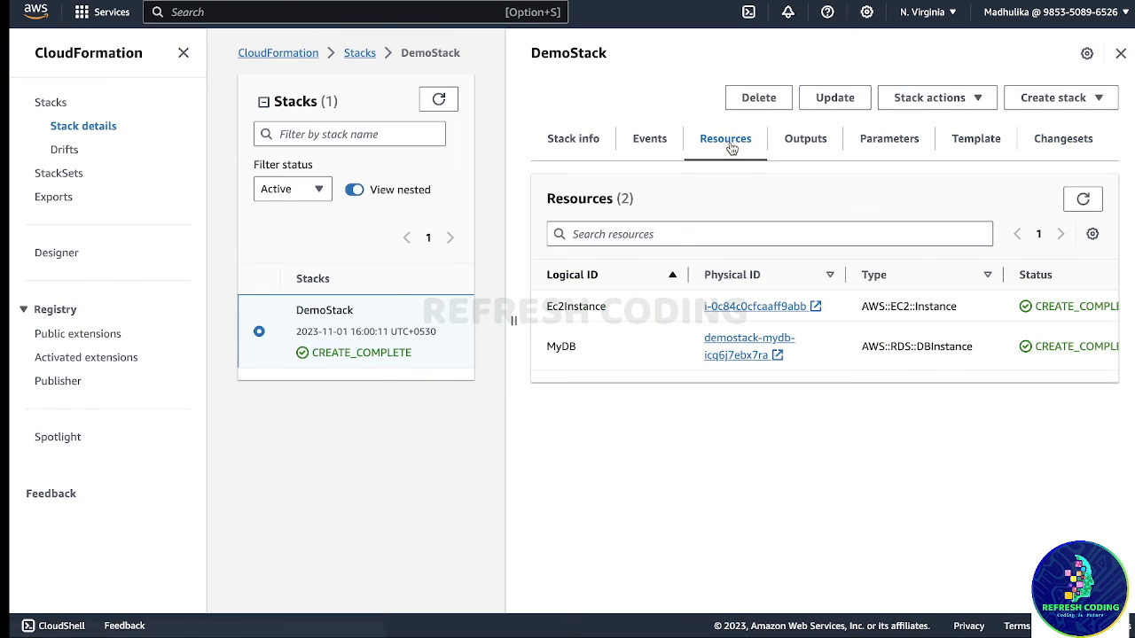